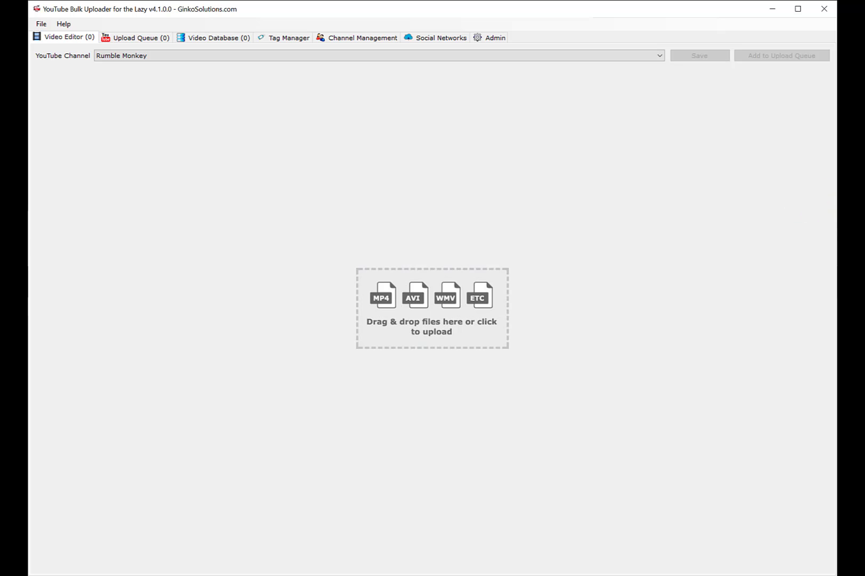
# - Reposition the Rumble channel browser window, then return to the uploader
pyautogui.hotkey('alt', 'Tab')
pyautogui.moveTo(647, 212); pyautogui.dragTo(664, 134)
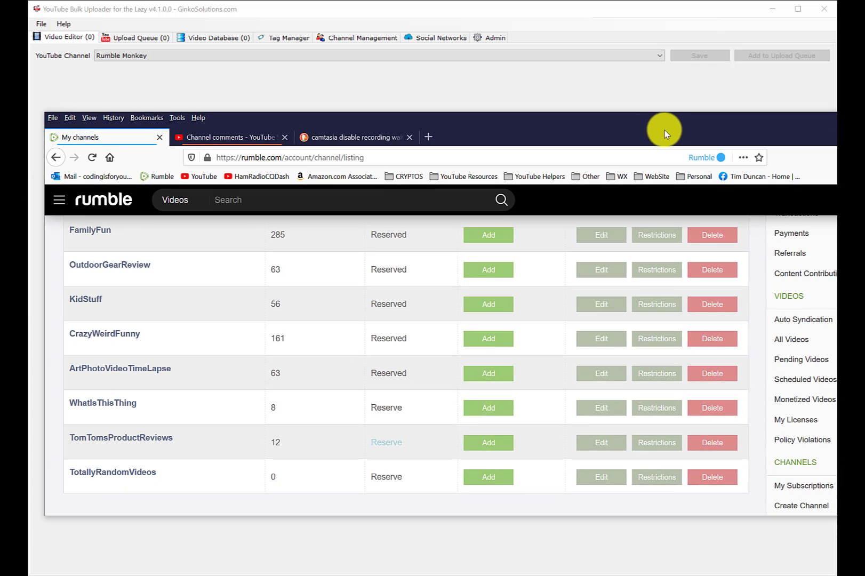
pyautogui.moveTo(728, 131); pyautogui.dragTo(444, 129)
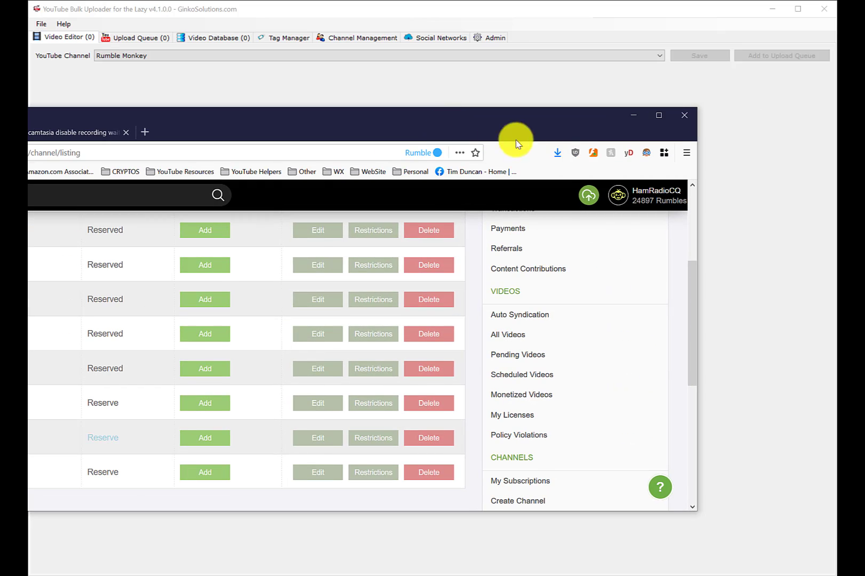
pyautogui.moveTo(625, 133); pyautogui.dragTo(864, 101)
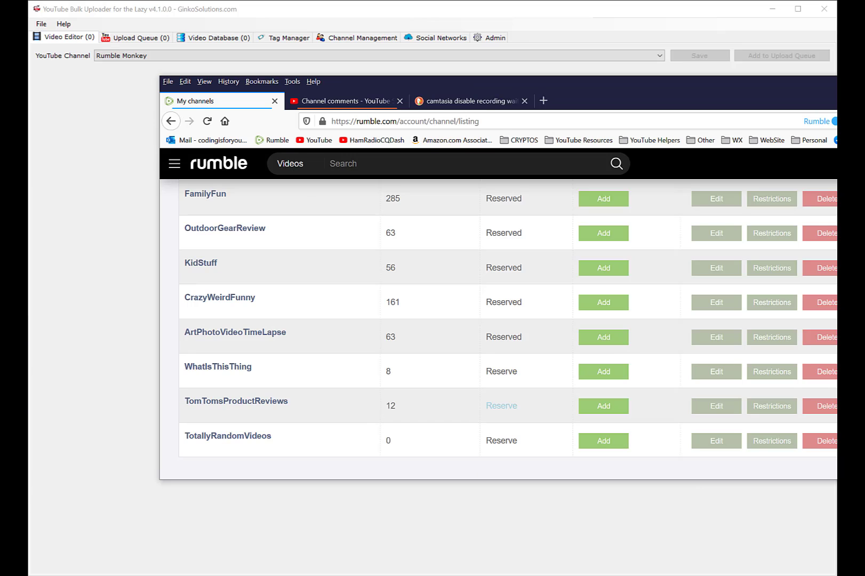
pyautogui.hotkey('alt', 'Tab')
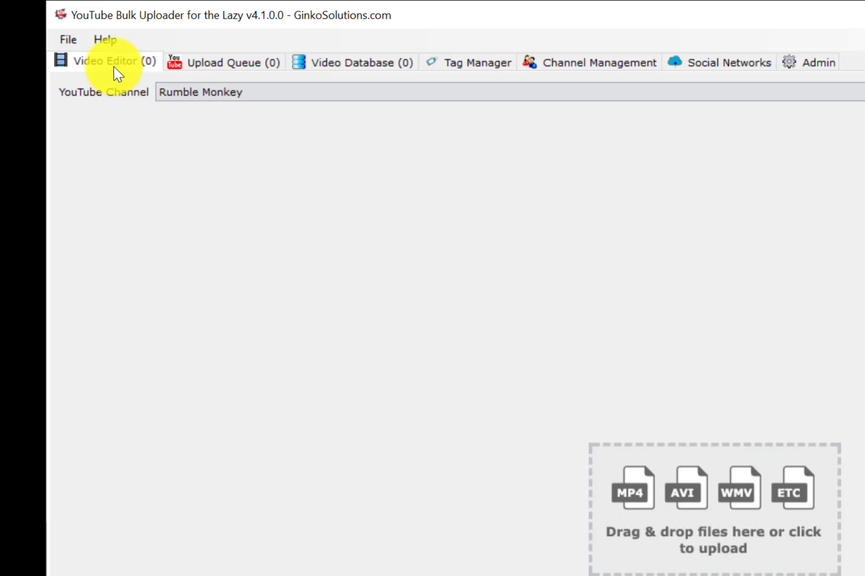
# - Browse Upload Queue, Video Database, Channel Management, Social Networks and Admin, ending in Tag Manager
pyautogui.click(193, 64)
pyautogui.click(400, 60)
pyautogui.click(571, 61)
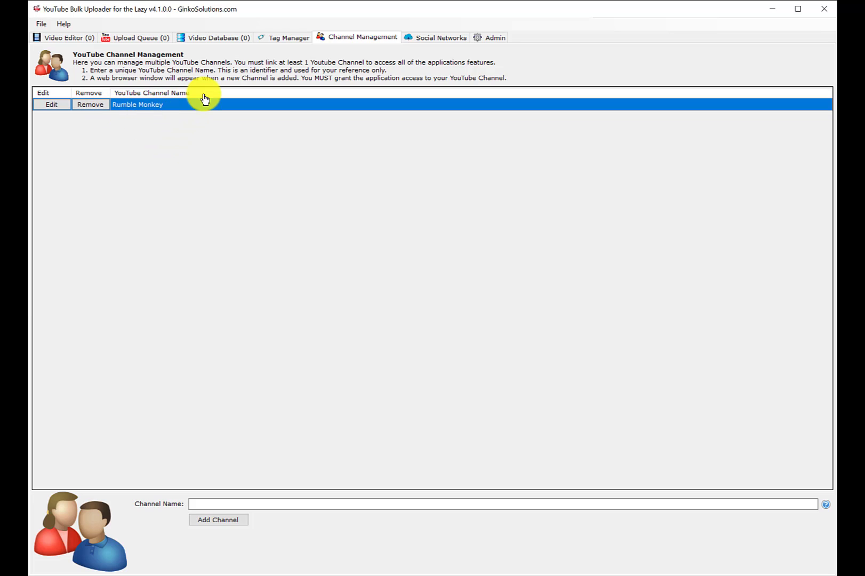
pyautogui.click(440, 36)
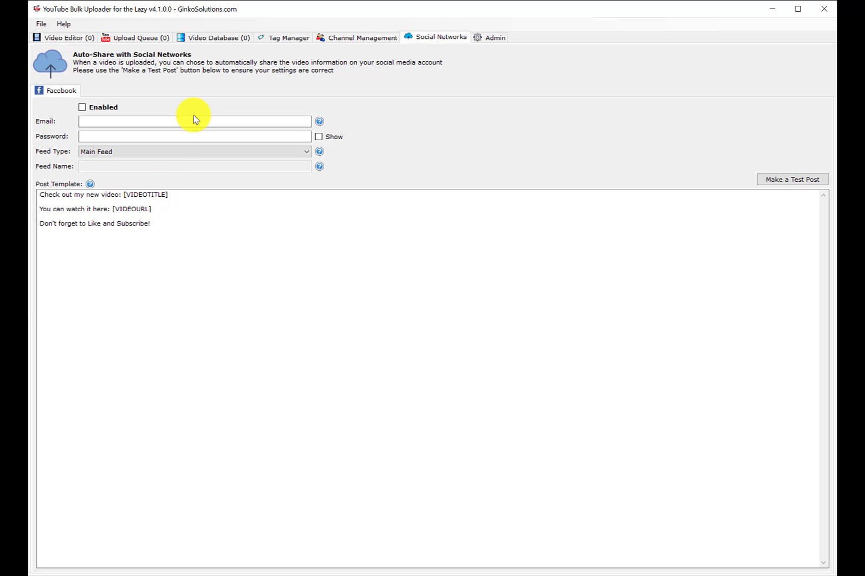
pyautogui.click(491, 38)
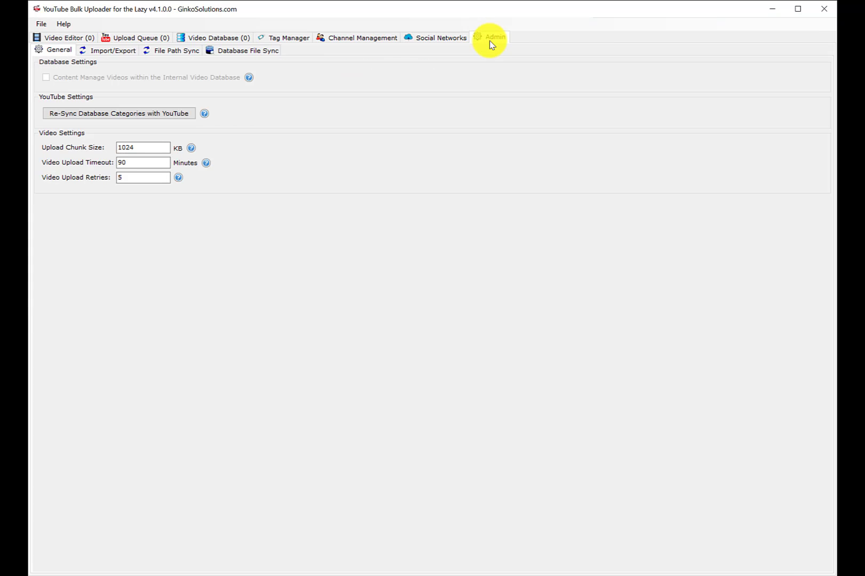
pyautogui.click(367, 38)
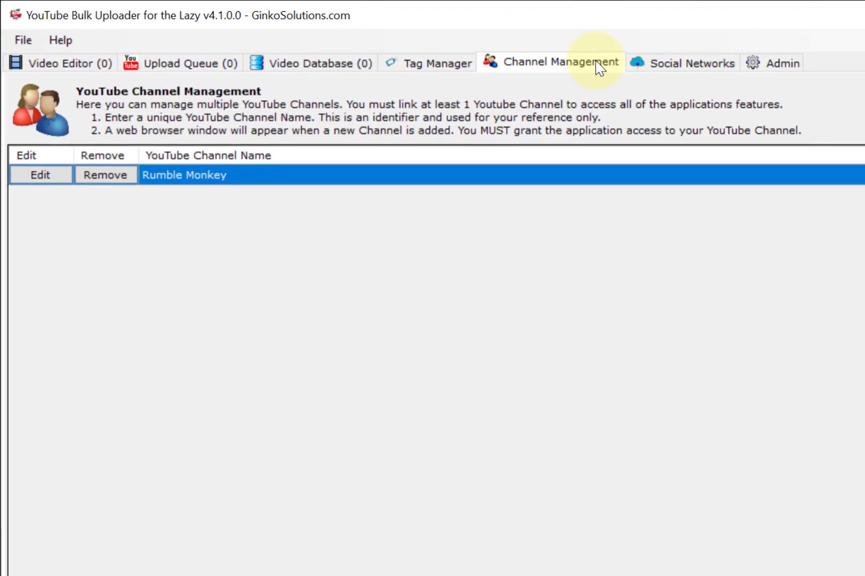
pyautogui.click(439, 66)
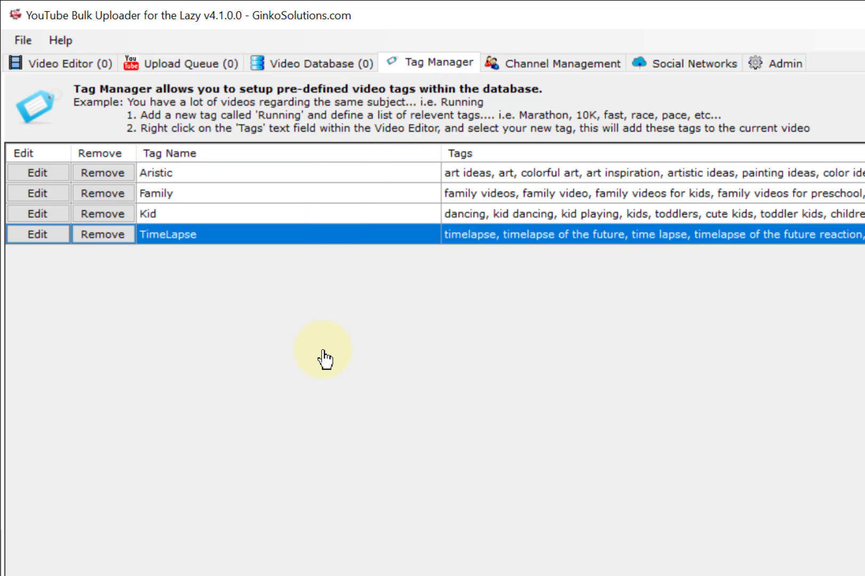
pyautogui.click(191, 176)
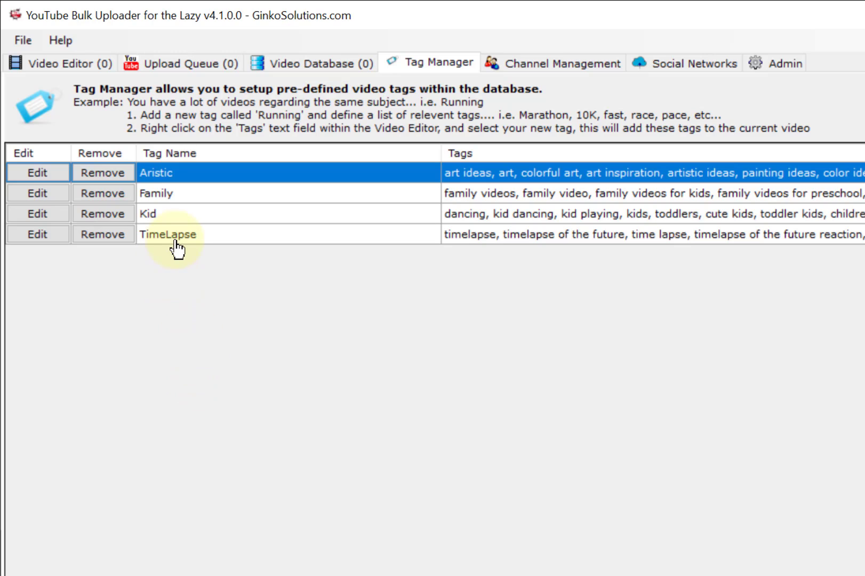
pyautogui.click(163, 215)
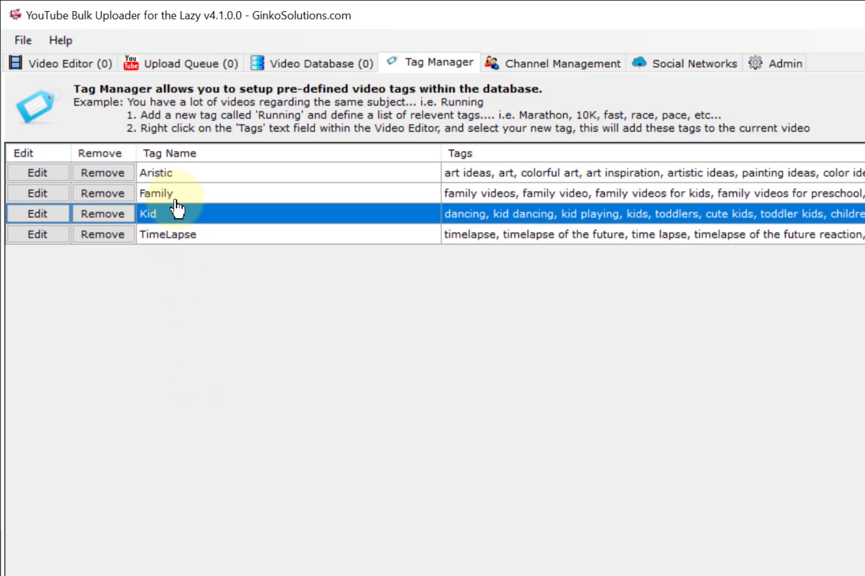
pyautogui.click(177, 195)
pyautogui.click(187, 175)
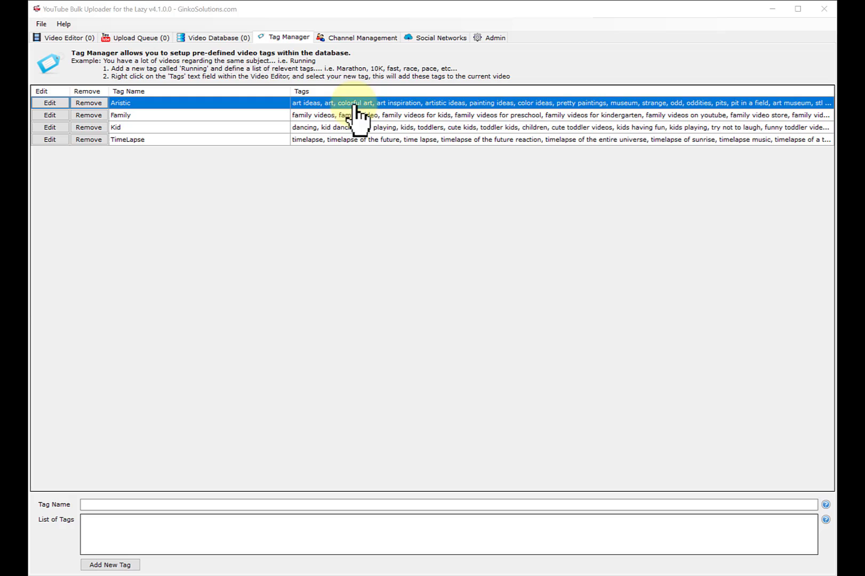
# - Filter the Video Database to Rumble Monkey, check upload status, then return to Video Editor
pyautogui.click(213, 37)
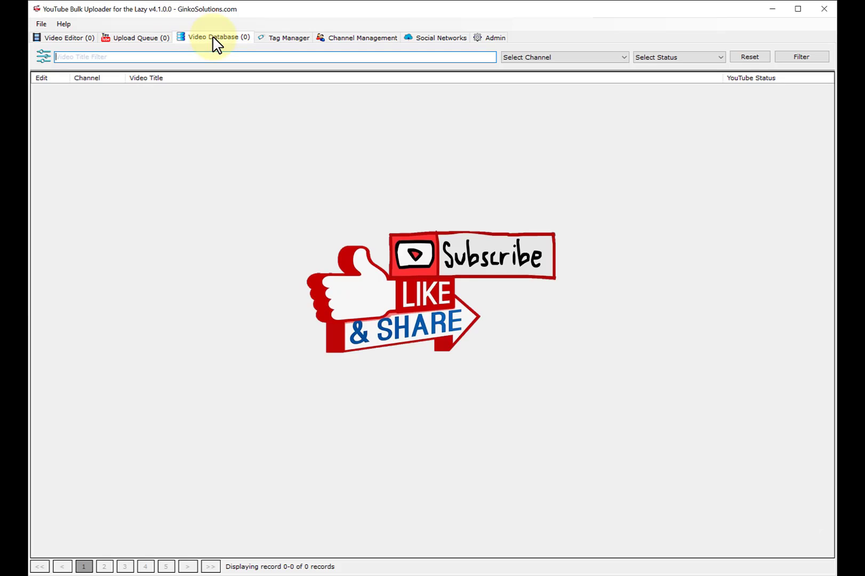
pyautogui.click(562, 59)
pyautogui.click(563, 74)
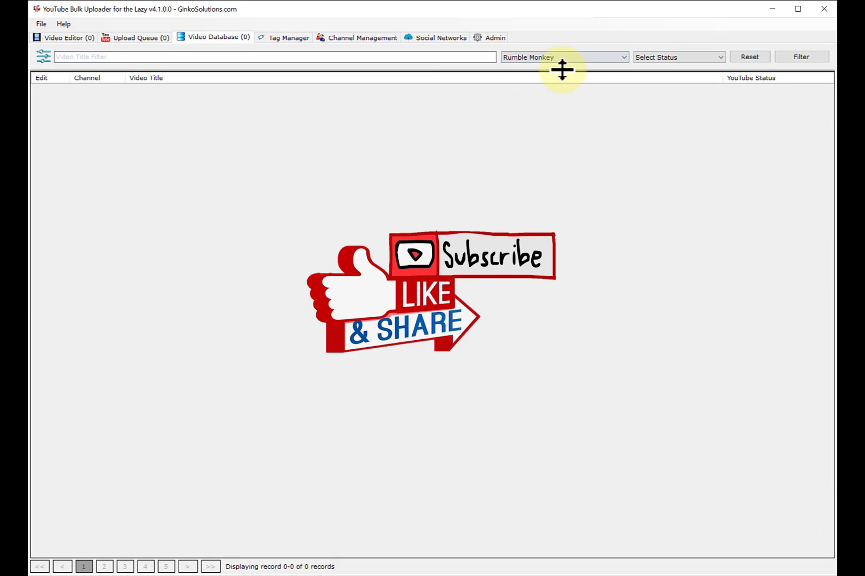
pyautogui.click(659, 60)
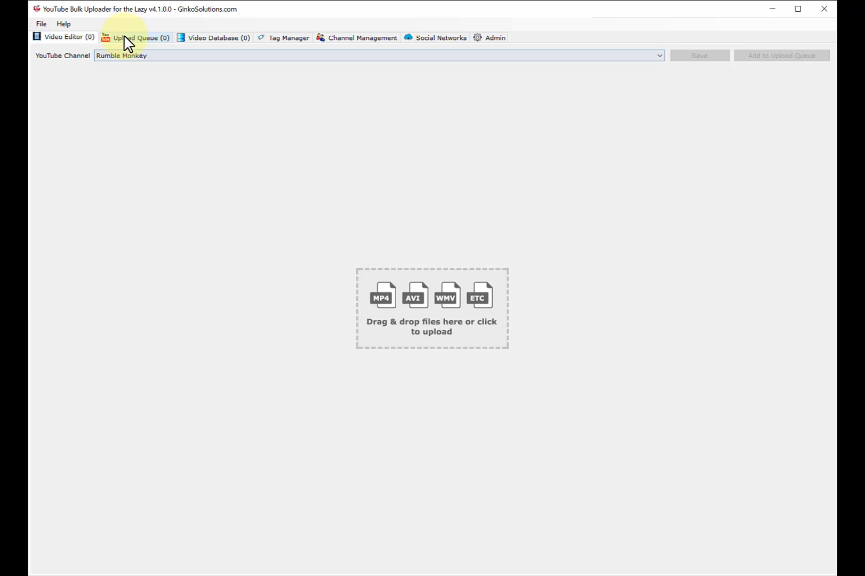
pyautogui.click(127, 39)
pyautogui.click(73, 38)
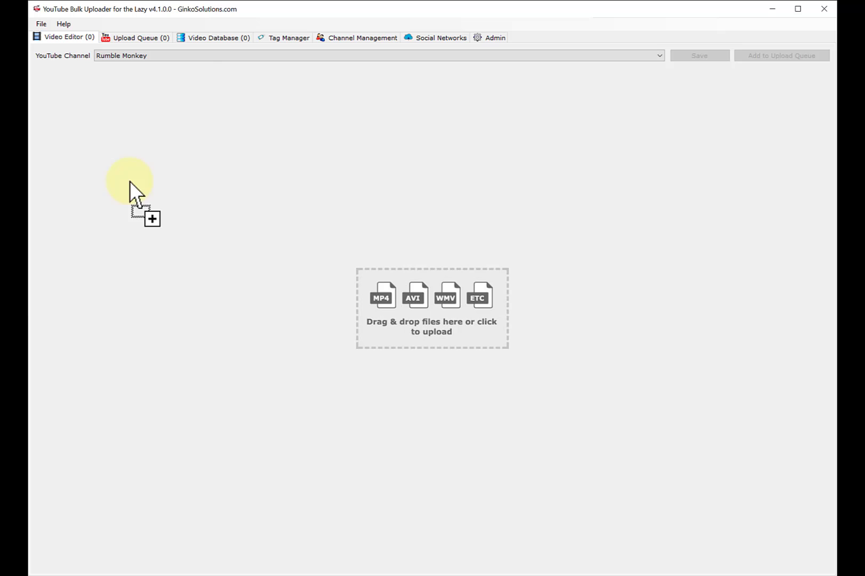
# - Add the CPark and CarlyDucks (1) videos to the editor and select each in turn
pyautogui.moveTo(129, 187); pyautogui.dragTo(262, 151)
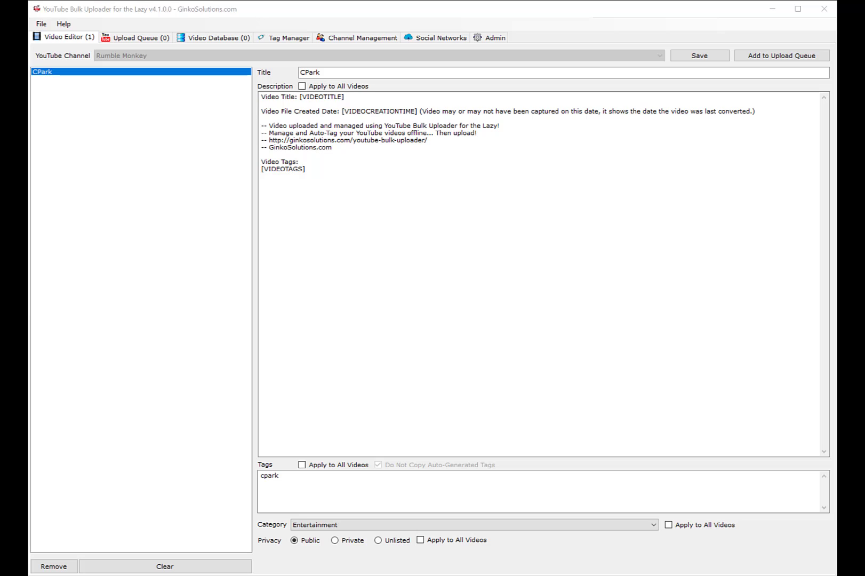
pyautogui.moveTo(656, 280); pyautogui.dragTo(176, 154)
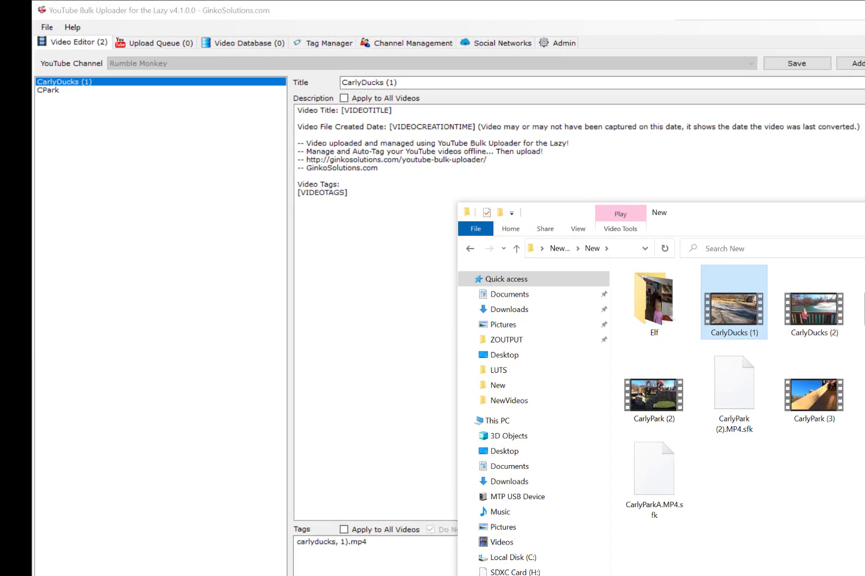
pyautogui.click(66, 92)
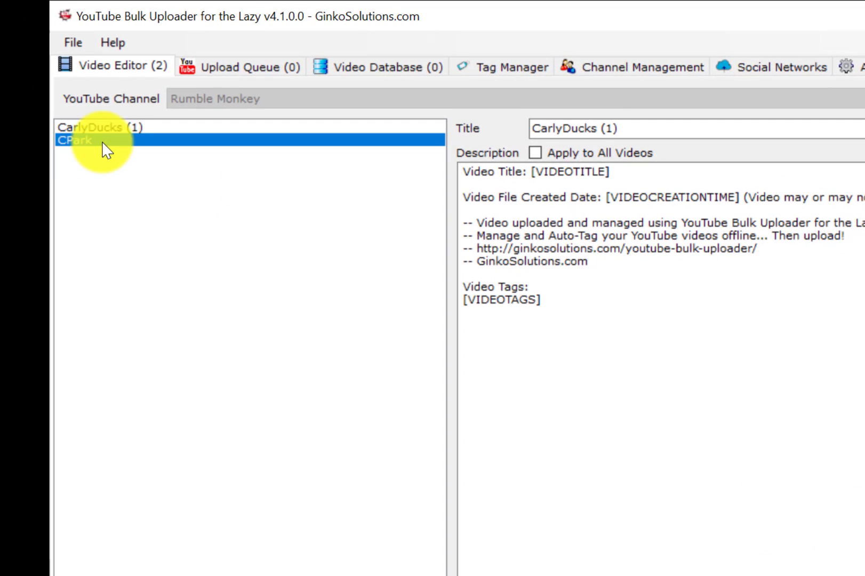
pyautogui.click(106, 128)
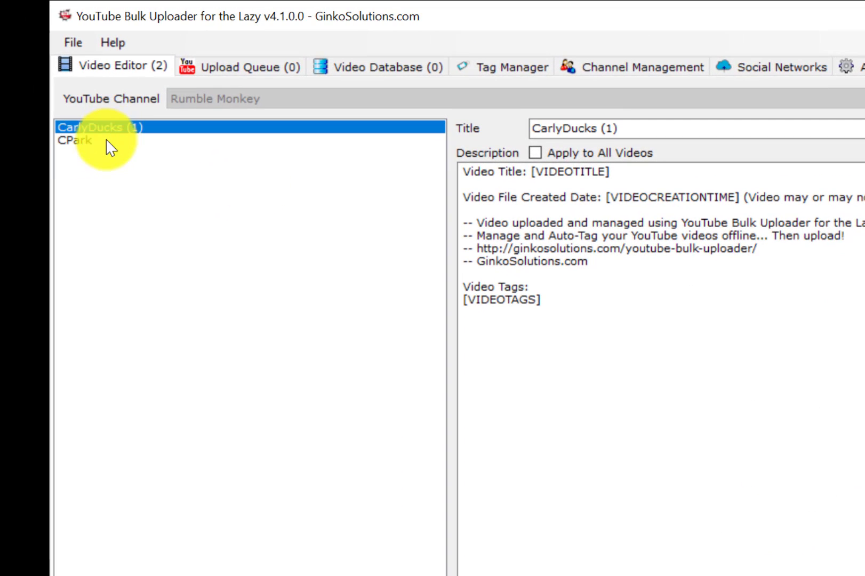
pyautogui.click(122, 139)
pyautogui.click(122, 128)
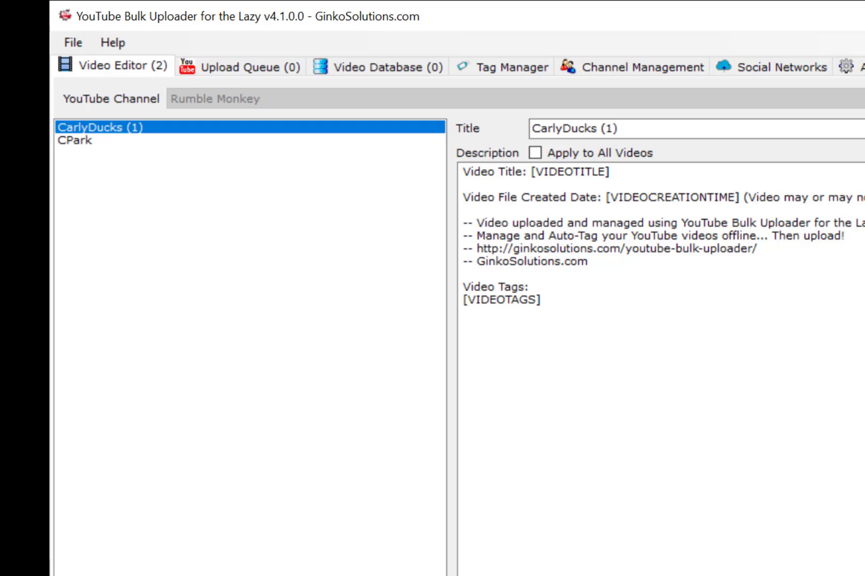
# - Delete the promotional and GinkoSolutions.com lines from the description and save it
pyautogui.click(591, 352)
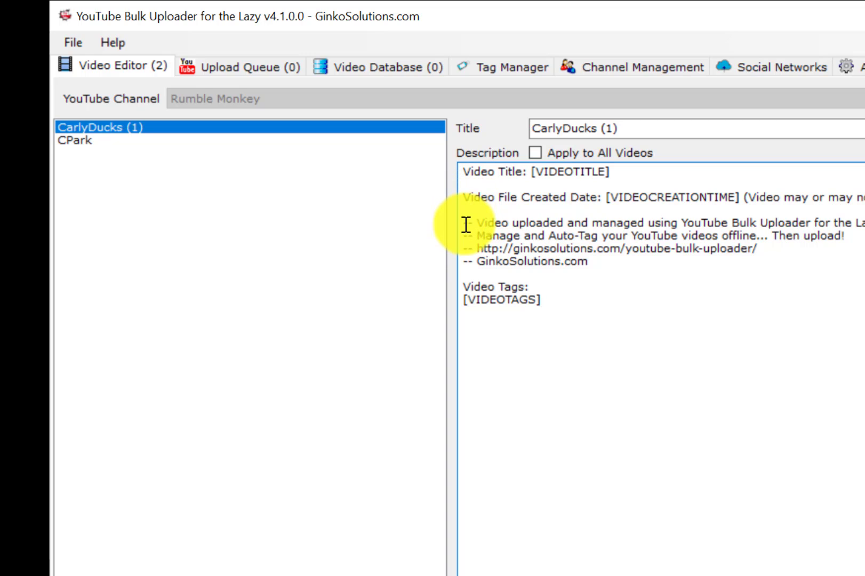
pyautogui.moveTo(464, 222); pyautogui.dragTo(631, 262)
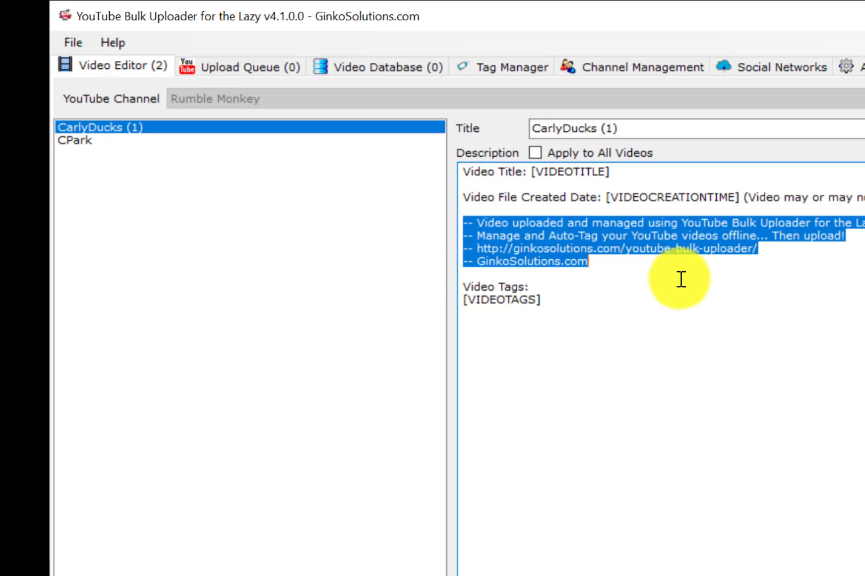
pyautogui.click(615, 269)
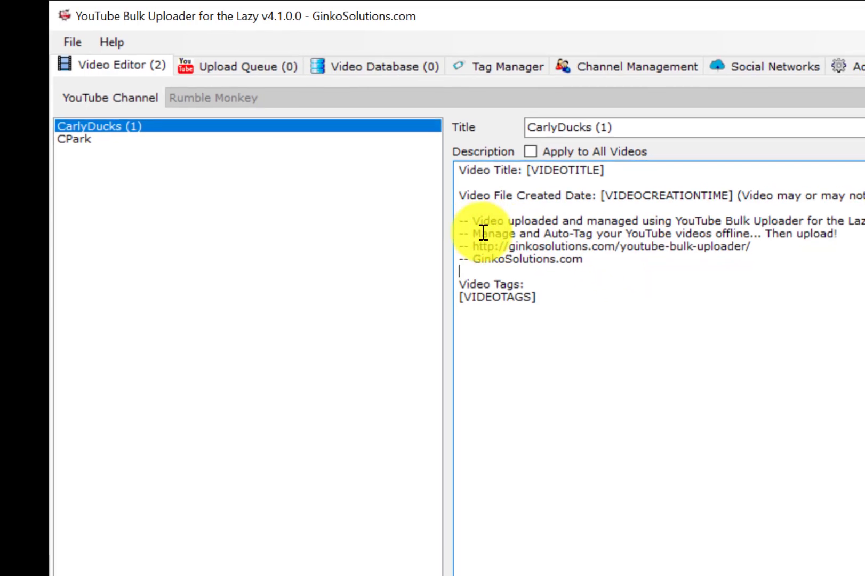
pyautogui.moveTo(463, 197); pyautogui.dragTo(611, 254)
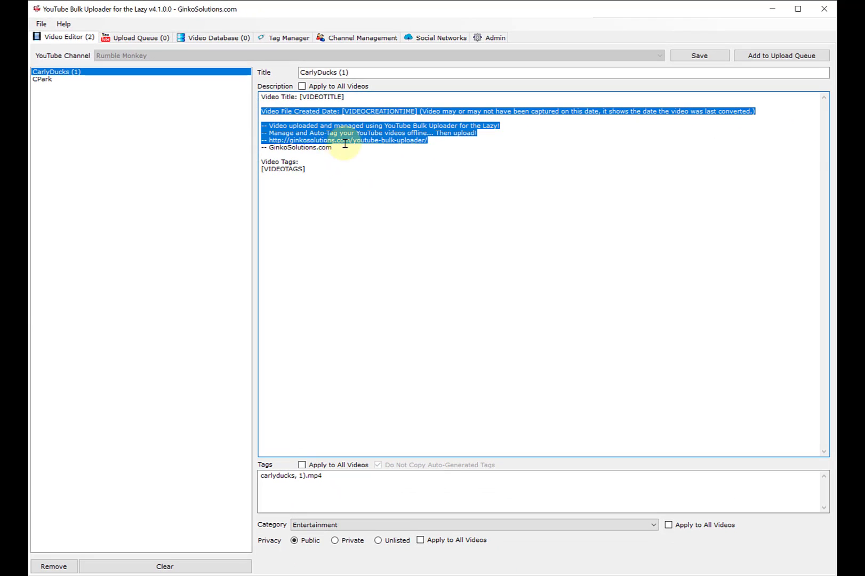
pyautogui.moveTo(345, 144); pyautogui.dragTo(347, 147)
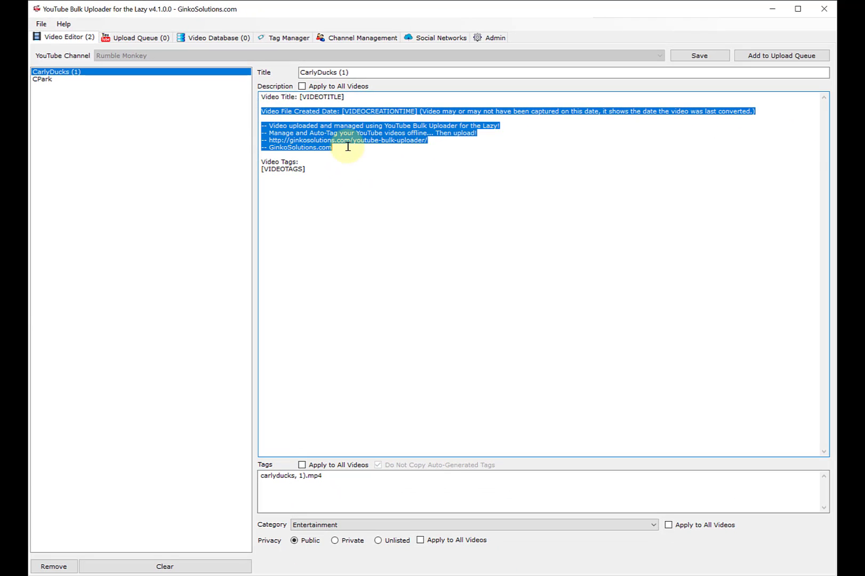
pyautogui.press('Delete')
pyautogui.press('Delete')
pyautogui.press('Delete')
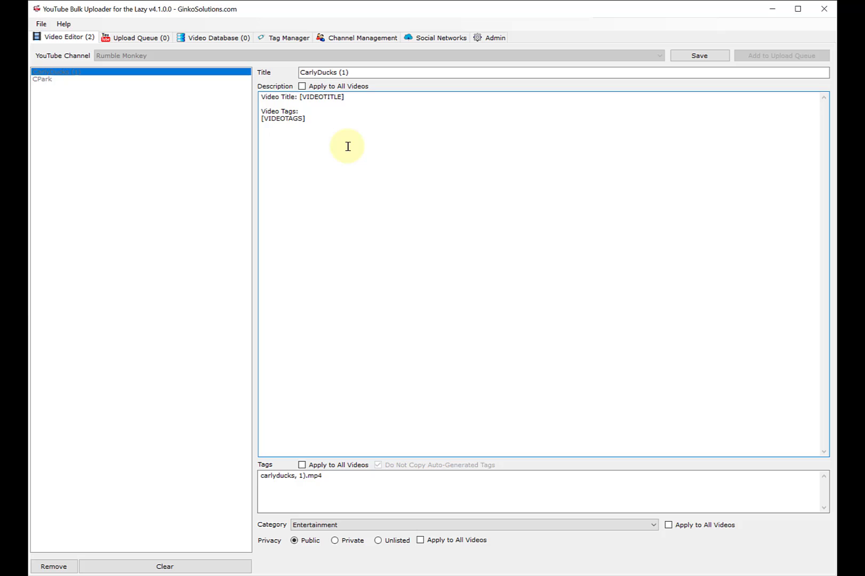
pyautogui.click(691, 57)
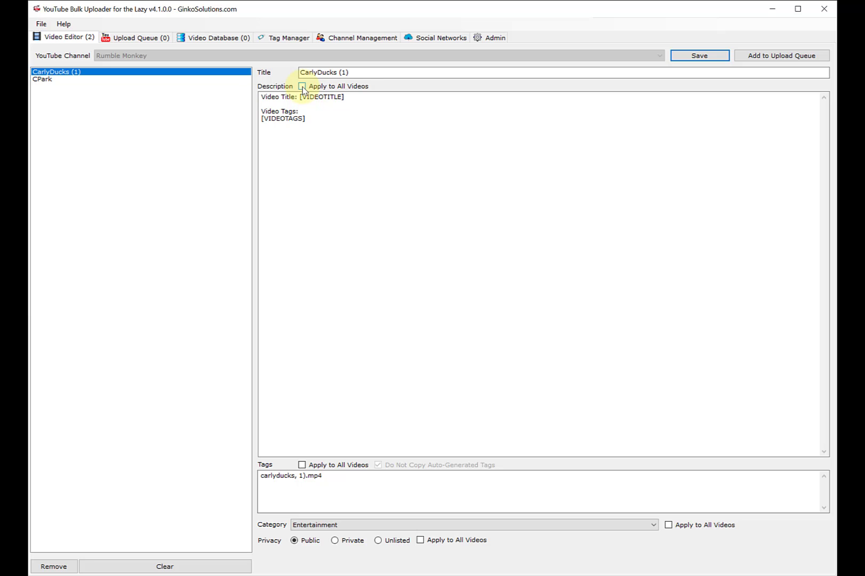
# - Apply CarlyDucks (1)'s description to all videos, save, and confirm CPark matches
pyautogui.click(67, 80)
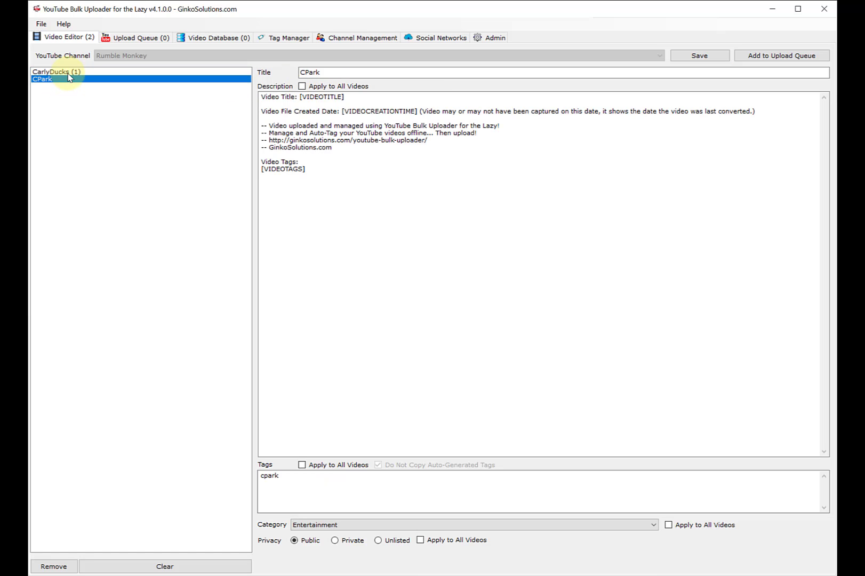
pyautogui.click(69, 72)
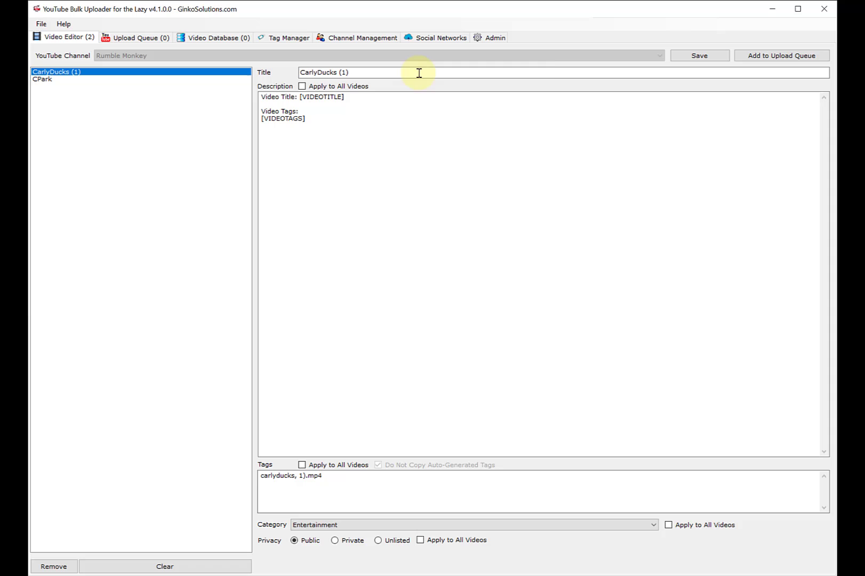
pyautogui.click(701, 56)
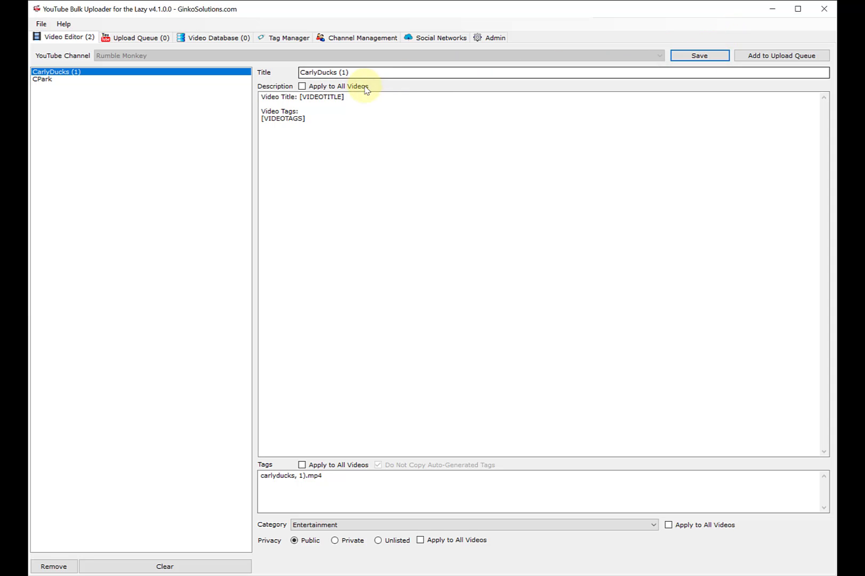
pyautogui.click(303, 87)
pyautogui.click(687, 56)
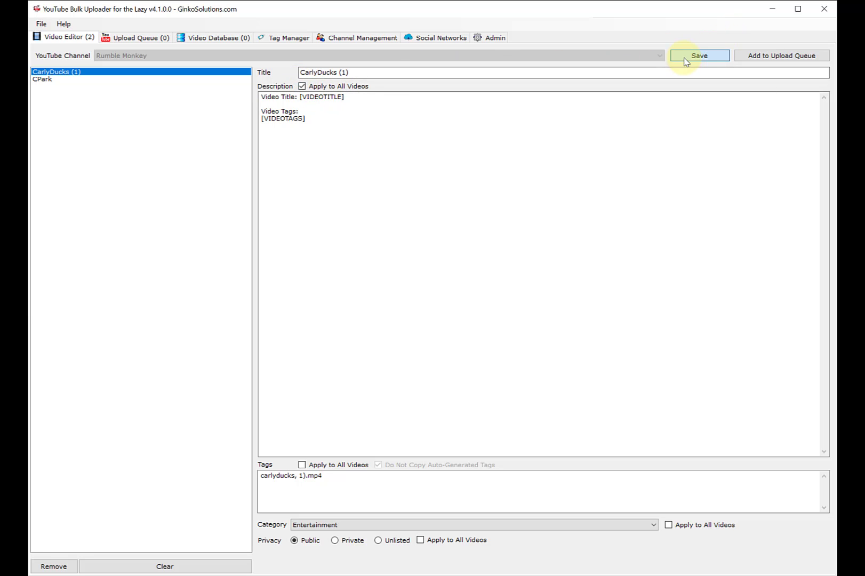
pyautogui.click(89, 80)
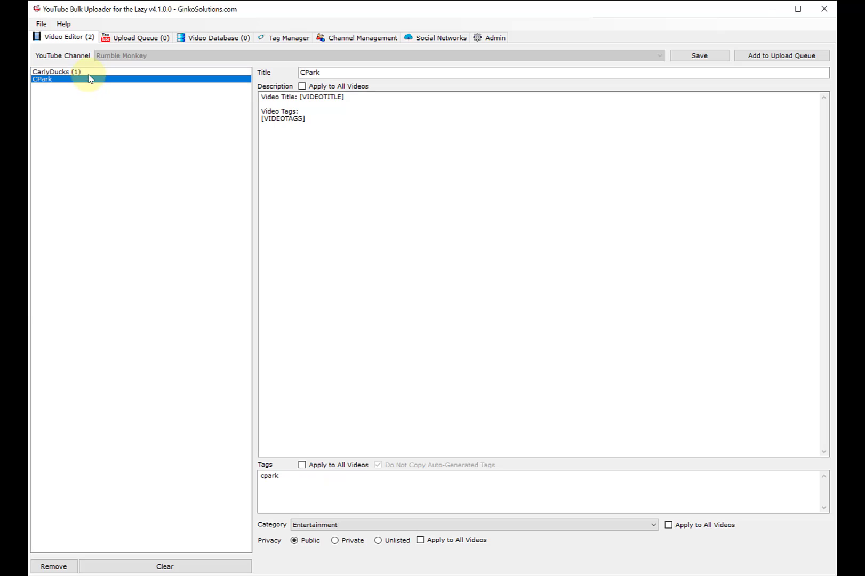
pyautogui.click(89, 73)
pyautogui.click(88, 80)
pyautogui.click(88, 75)
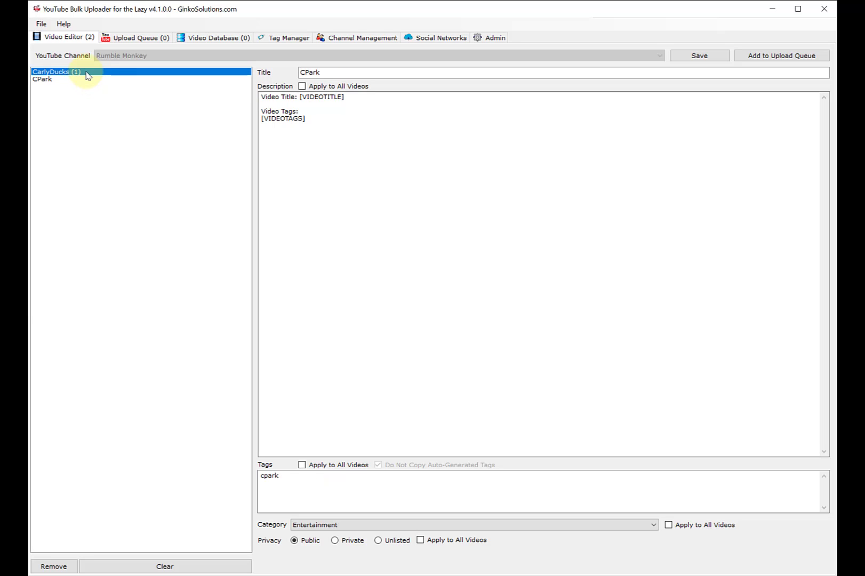
# - Retitle CarlyDucks (1) to 'Carly Ducks Video' and save
pyautogui.click(364, 72)
pyautogui.press('BackSpace')
pyautogui.press('BackSpace')
pyautogui.press('BackSpace')
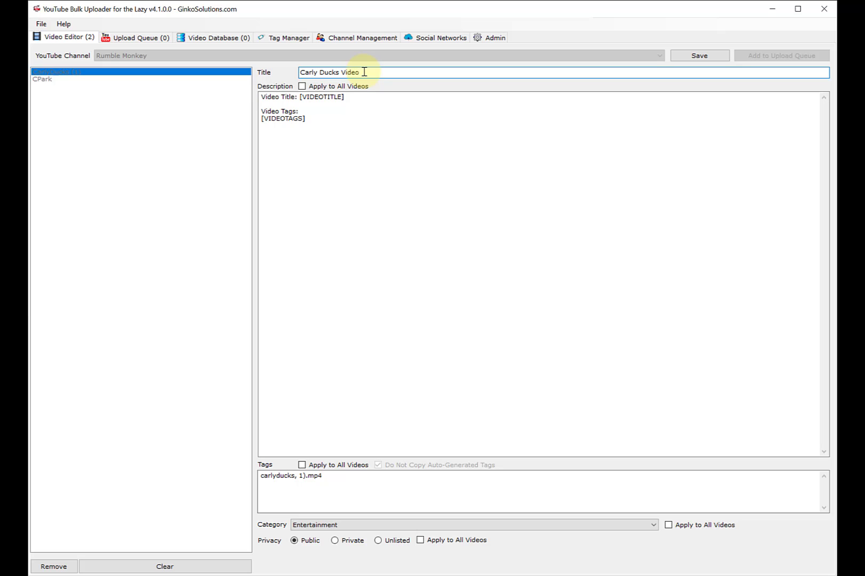
pyautogui.click(367, 126)
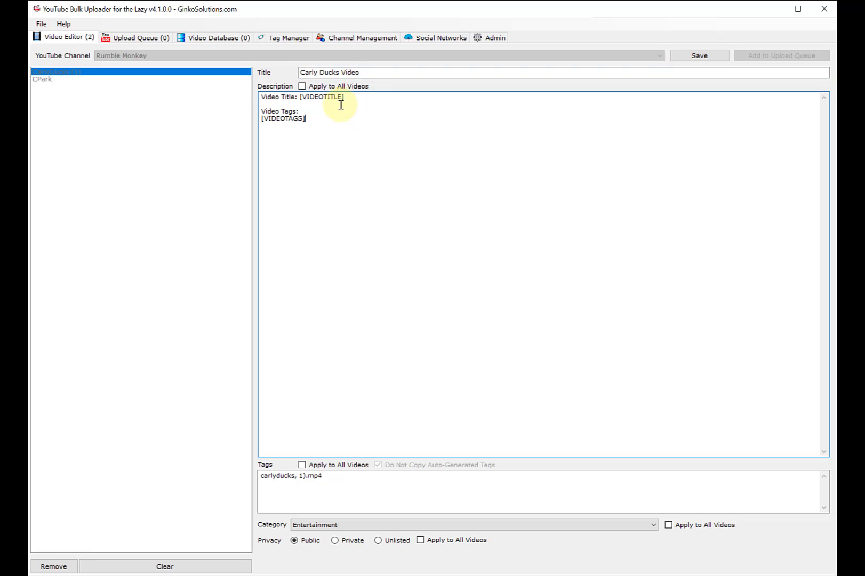
pyautogui.click(699, 56)
# - Retitle CPark to 'Park Video' and save
pyautogui.click(50, 80)
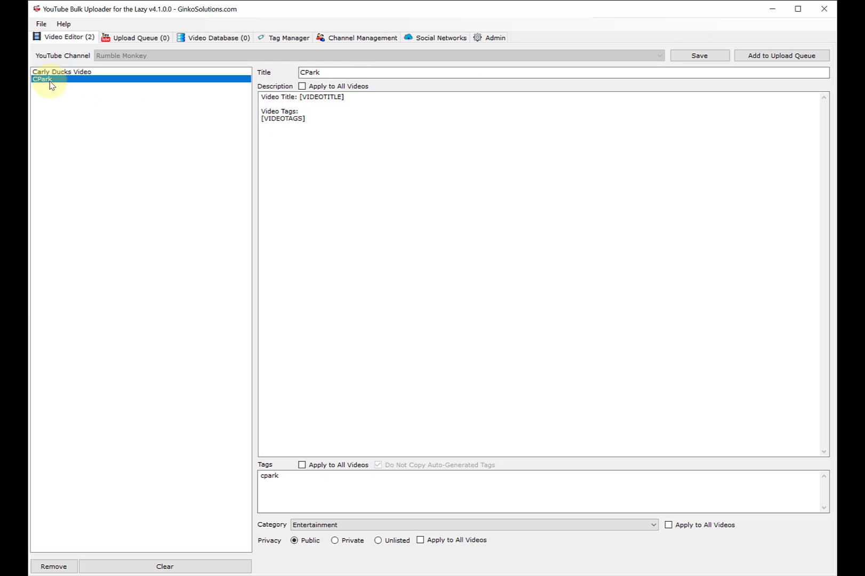
pyautogui.moveTo(342, 71); pyautogui.dragTo(193, 64)
pyautogui.write('Pa')
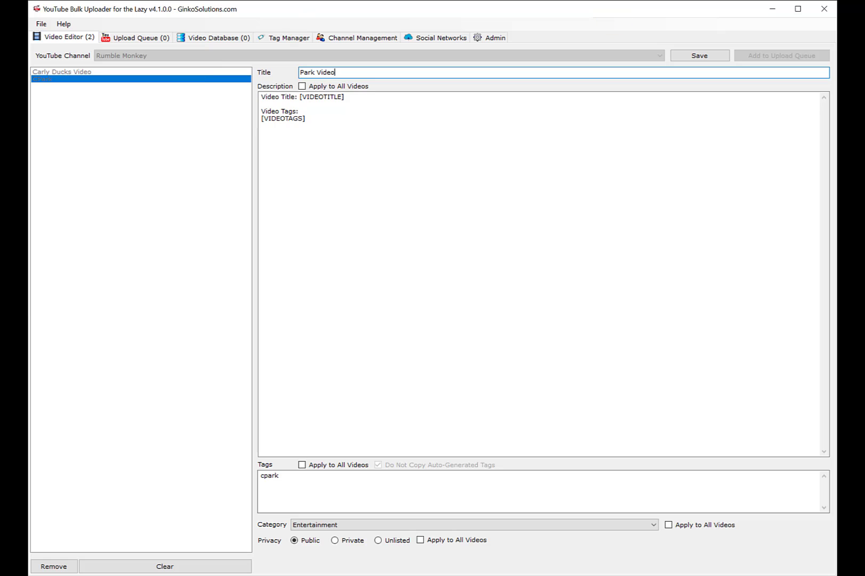
pyautogui.click(706, 55)
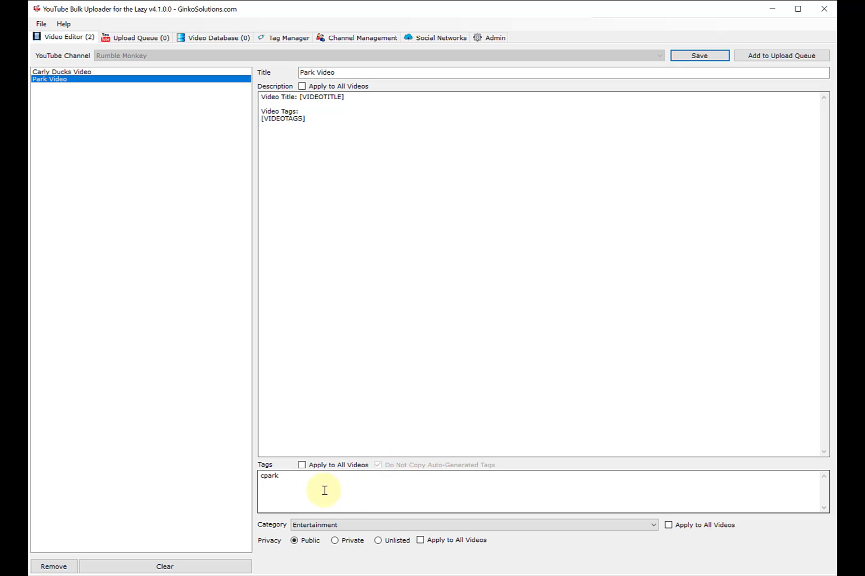
# - Delete the cpark tag from Park Video and review the predefined tag sets
pyautogui.click(288, 475)
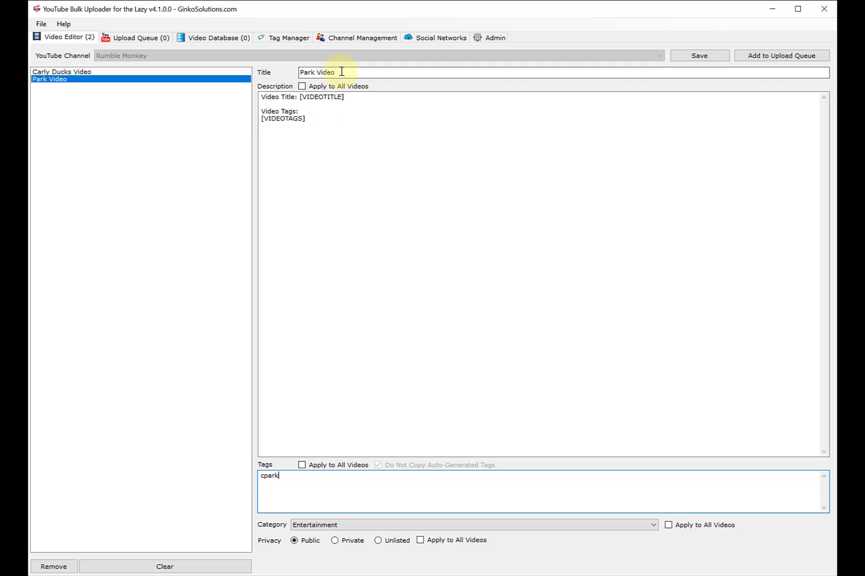
pyautogui.moveTo(299, 481); pyautogui.dragTo(218, 487)
pyautogui.press('BackSpace')
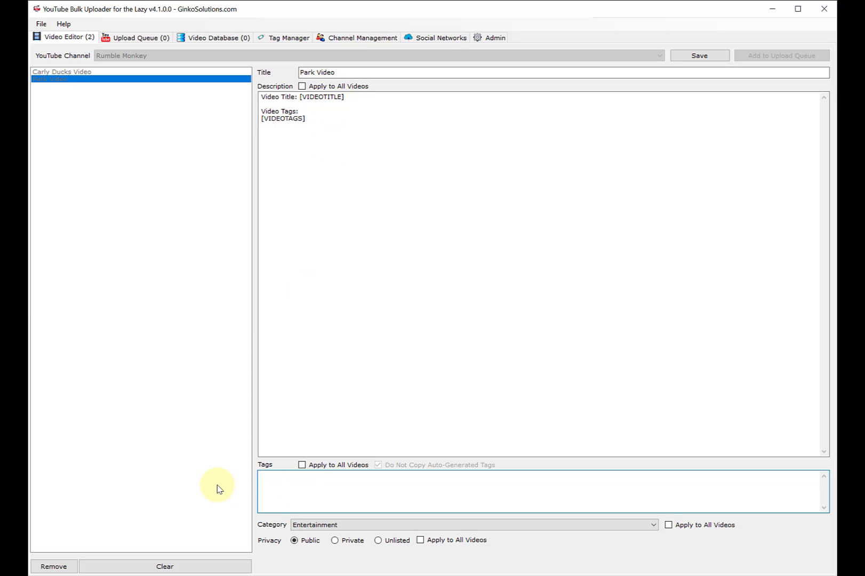
pyautogui.rightClick(295, 484)
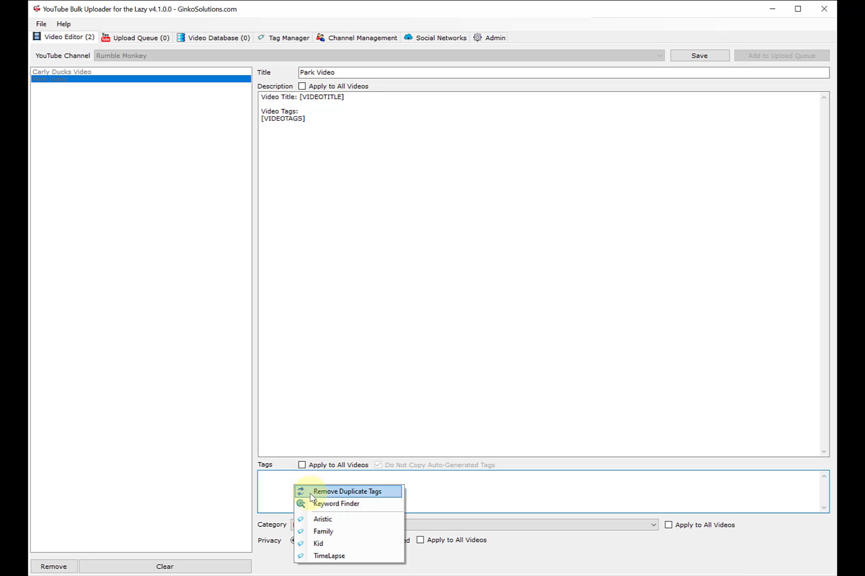
pyautogui.click(278, 38)
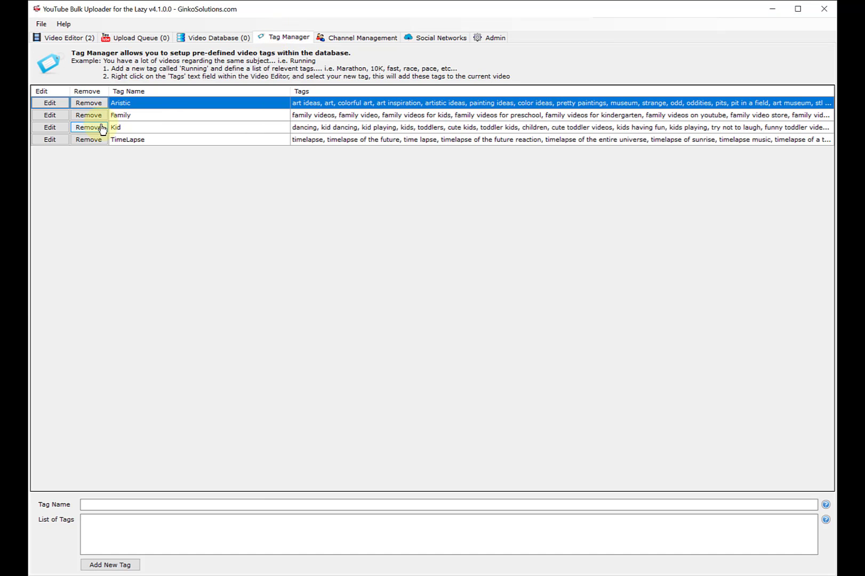
pyautogui.click(65, 25)
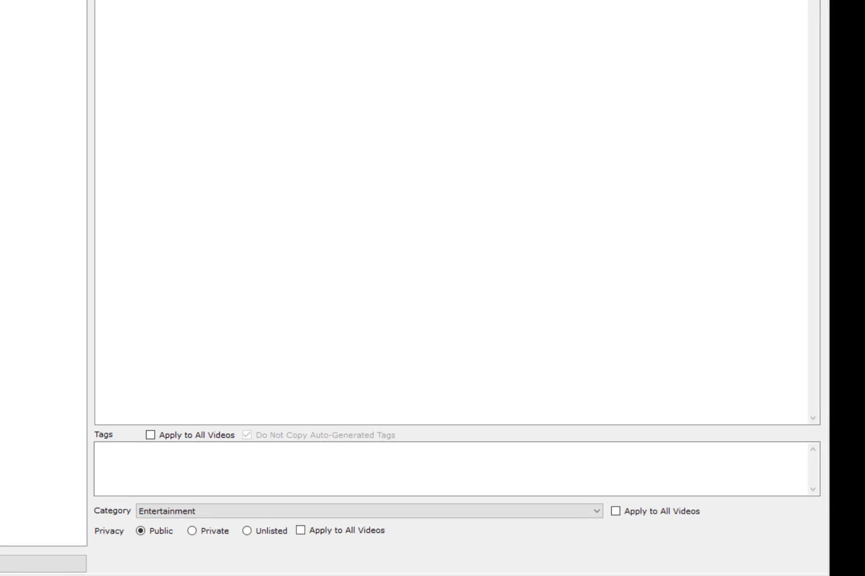
# - Insert the Kid tag set into the tags, then select and delete it all
pyautogui.rightClick(156, 446)
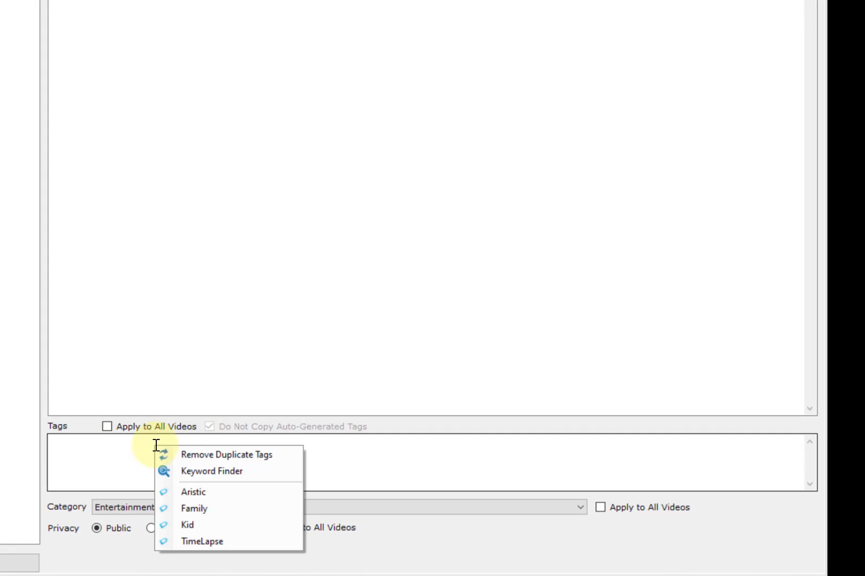
pyautogui.click(203, 525)
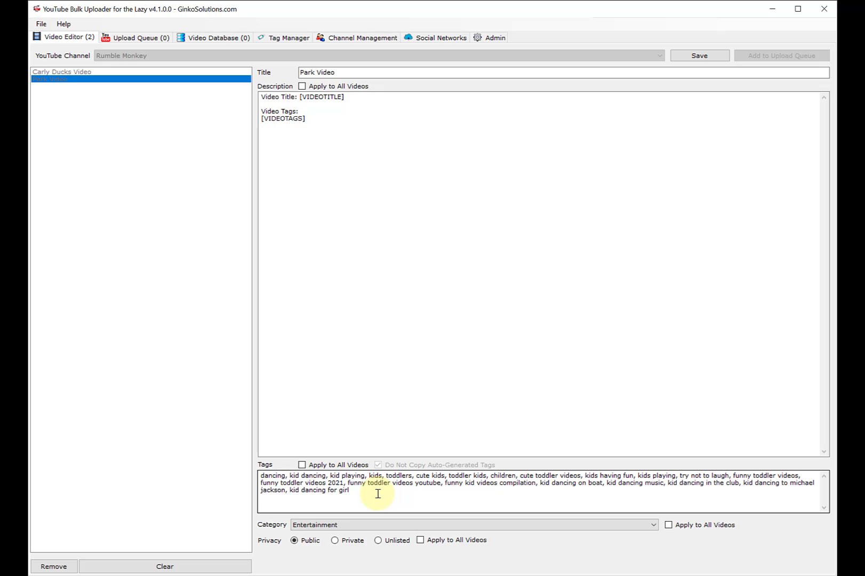
pyautogui.moveTo(377, 494); pyautogui.dragTo(261, 476)
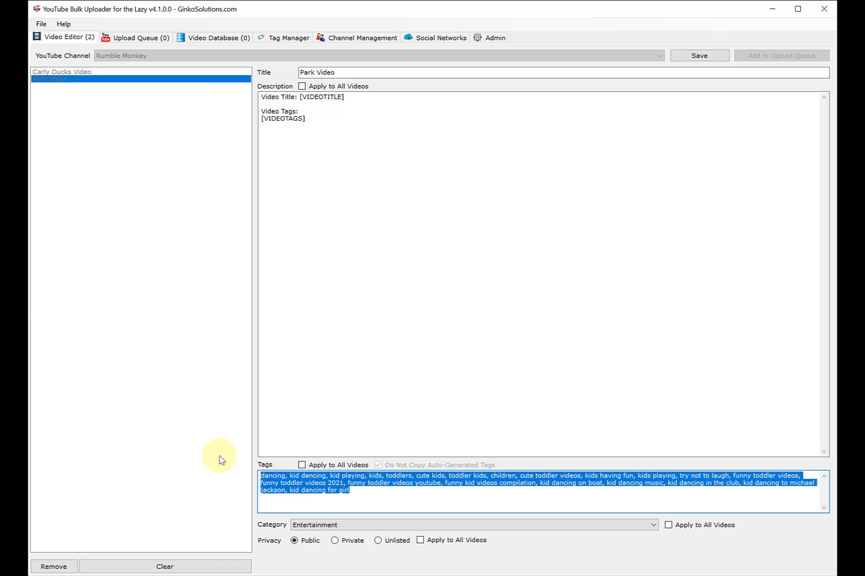
pyautogui.press('Delete')
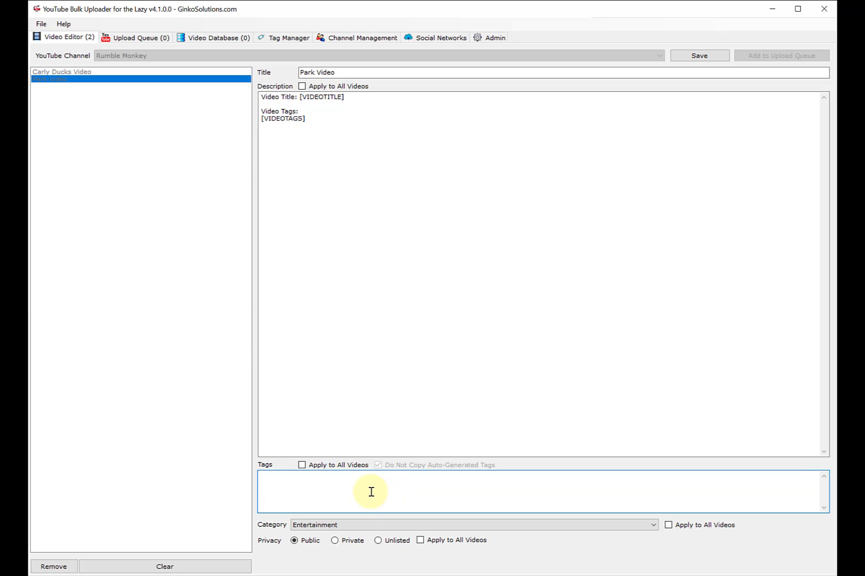
# - Add Keyword Finder suggestions for 'ducks in park' to Park Video's tags
pyautogui.rightClick(358, 483)
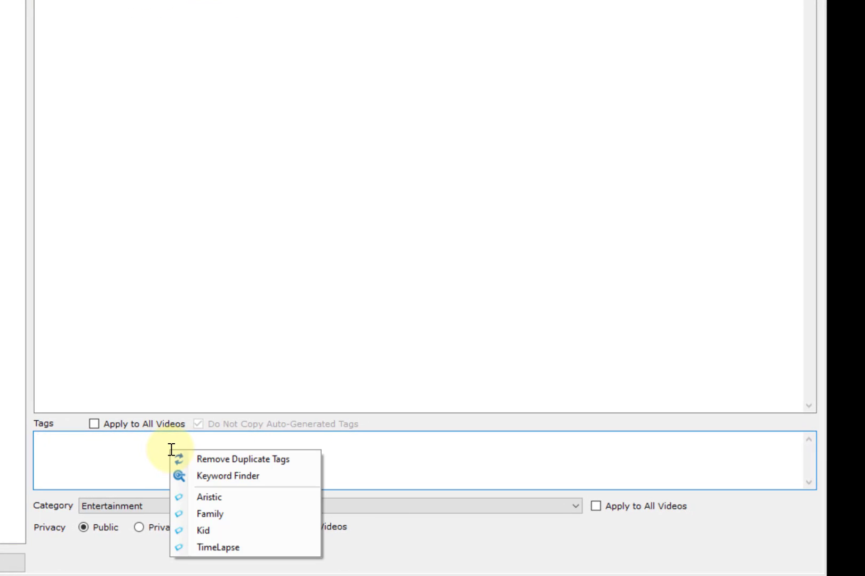
pyautogui.click(219, 477)
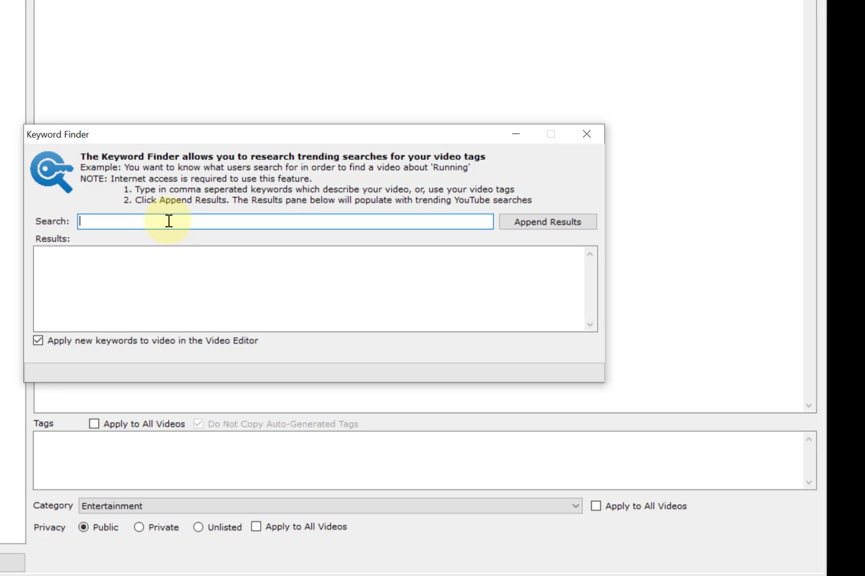
pyautogui.write('ducks in park')
pyautogui.press('Return')
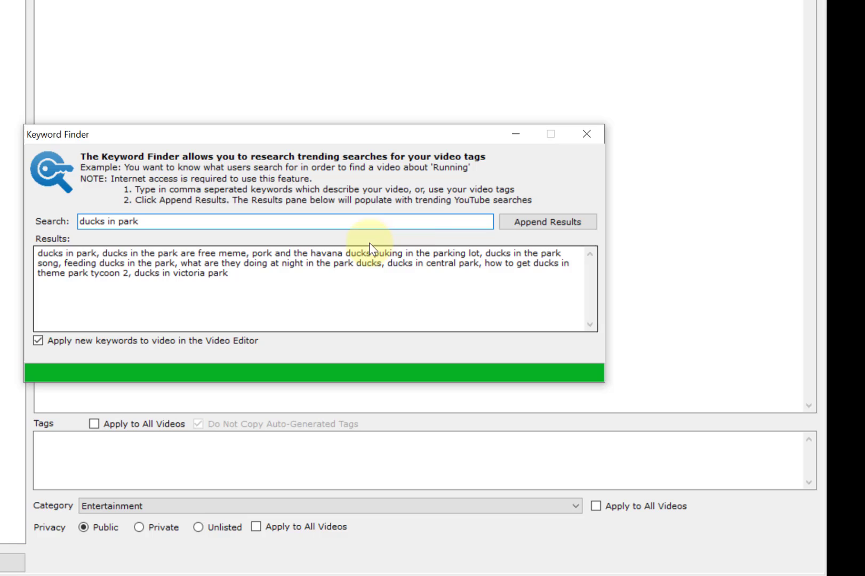
pyautogui.click(516, 220)
pyautogui.click(587, 134)
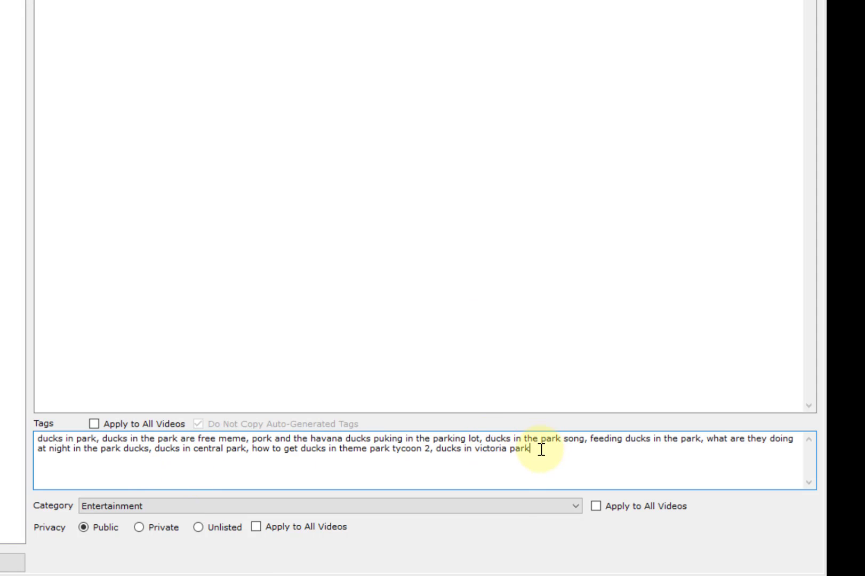
# - Delete the suggested tags until the tags field is empty
pyautogui.moveTo(542, 449); pyautogui.dragTo(247, 448)
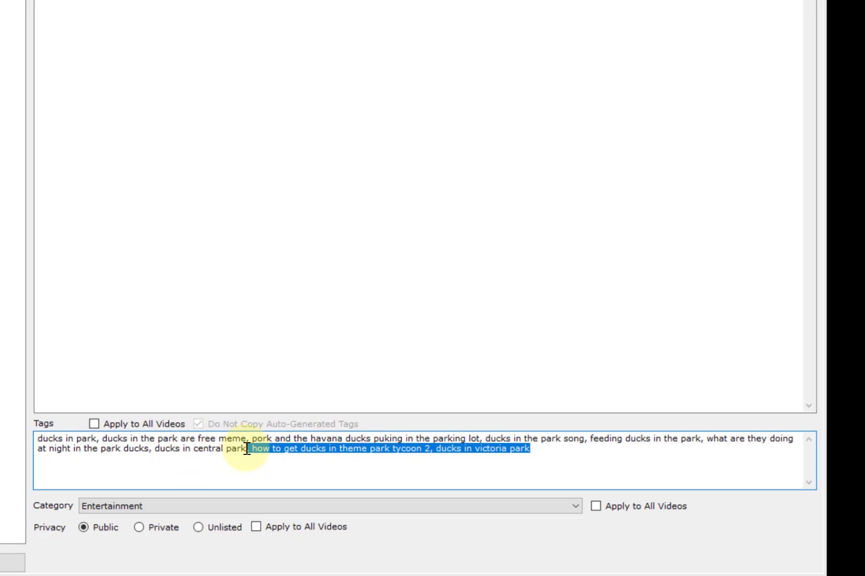
pyautogui.press('BackSpace')
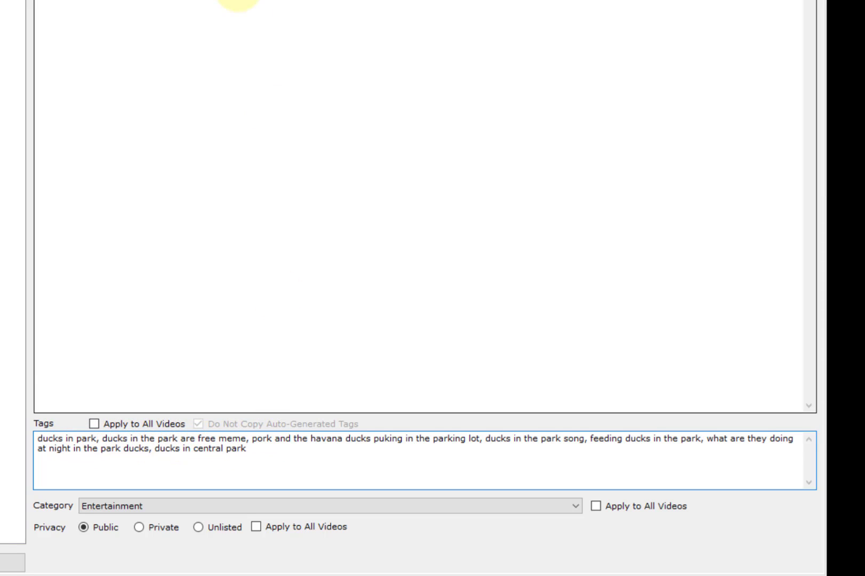
pyautogui.moveTo(359, 472); pyautogui.dragTo(36, 438)
pyautogui.press('BackSpace')
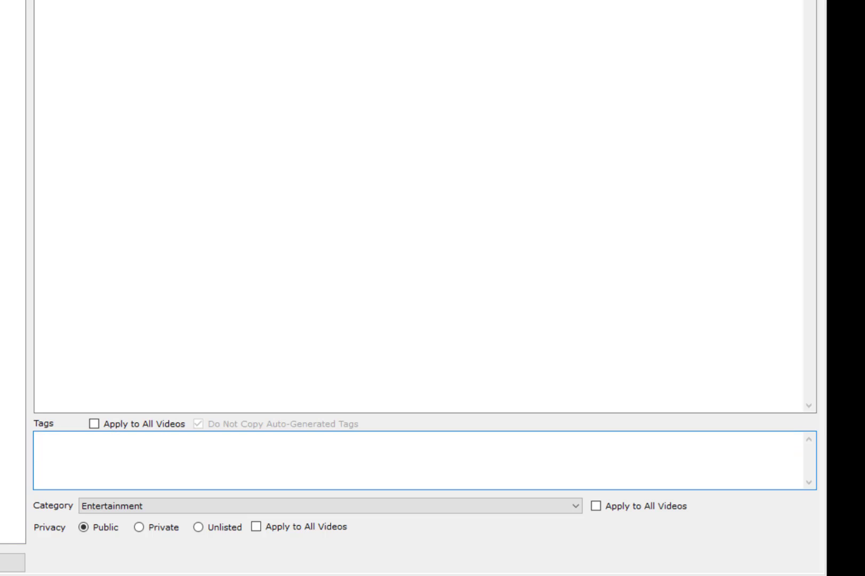
# - Fill the tags with Keyword Finder results for 'buy betta fish'
pyautogui.rightClick(198, 447)
pyautogui.click(236, 473)
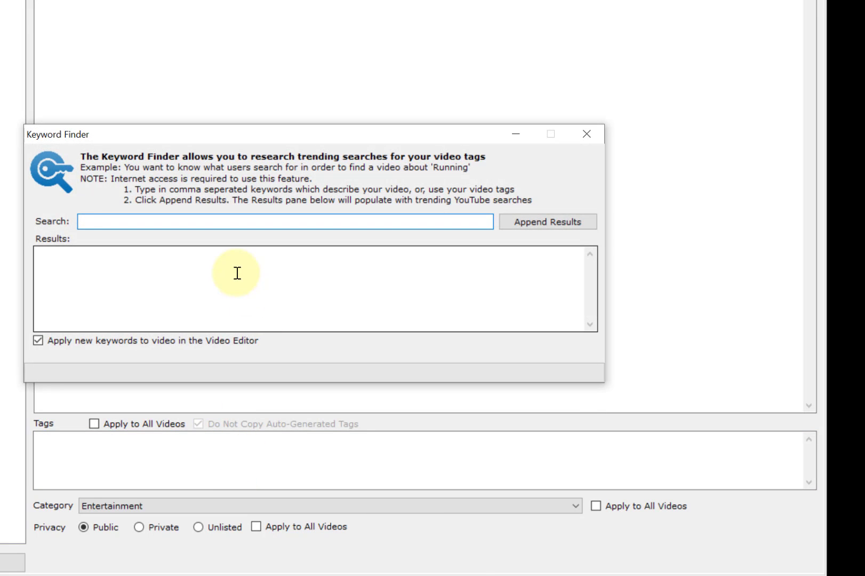
pyautogui.press('BackSpace')
pyautogui.press('BackSpace')
pyautogui.write('buy betta fish')
pyautogui.press('Return')
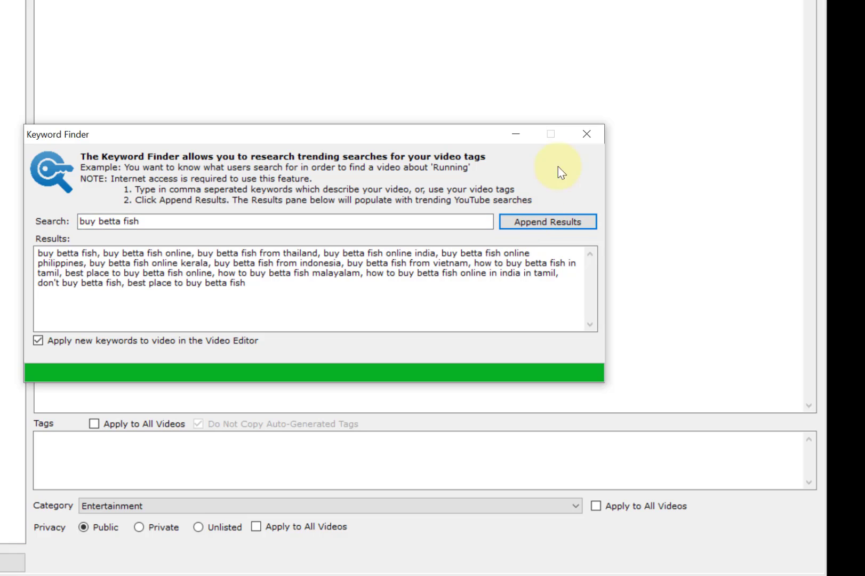
pyautogui.click(587, 134)
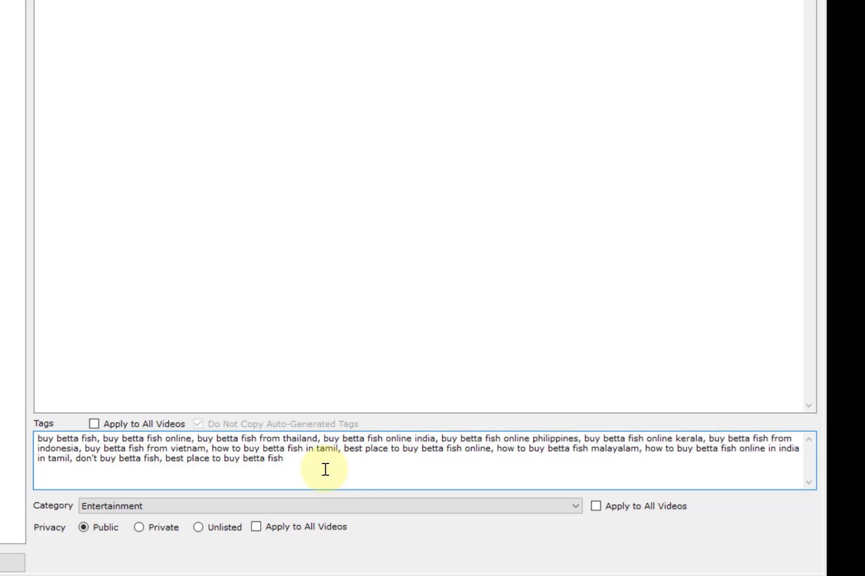
# - Delete the later tags from 'how to buy betta fish malayalam' onward
pyautogui.doubleClick(610, 449)
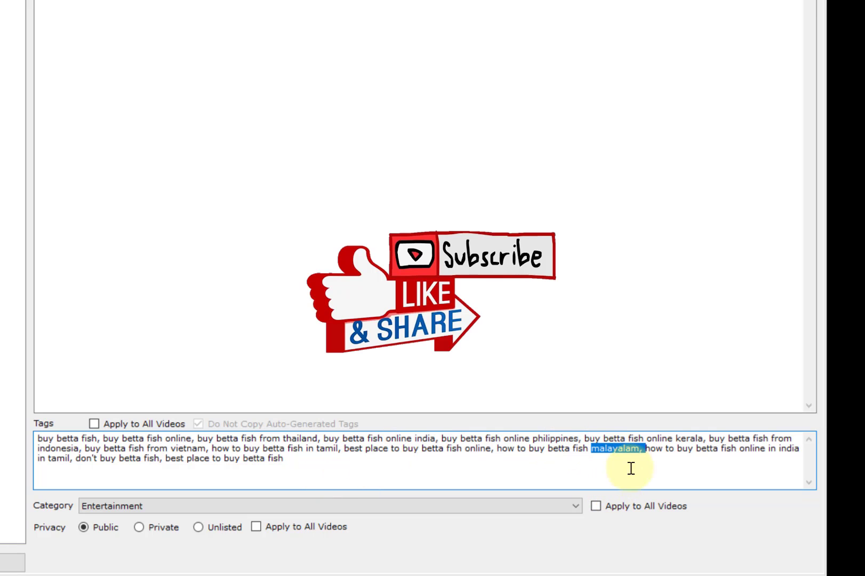
pyautogui.doubleClick(784, 450)
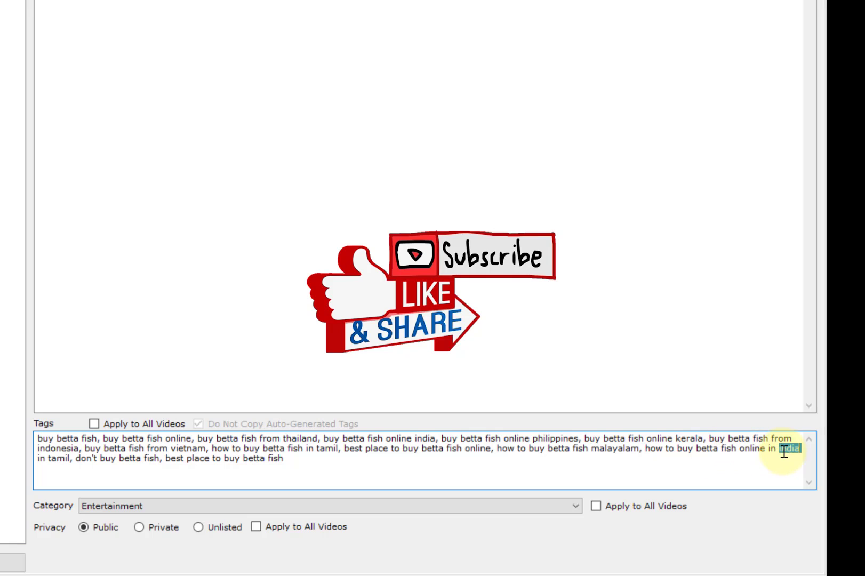
pyautogui.click(412, 478)
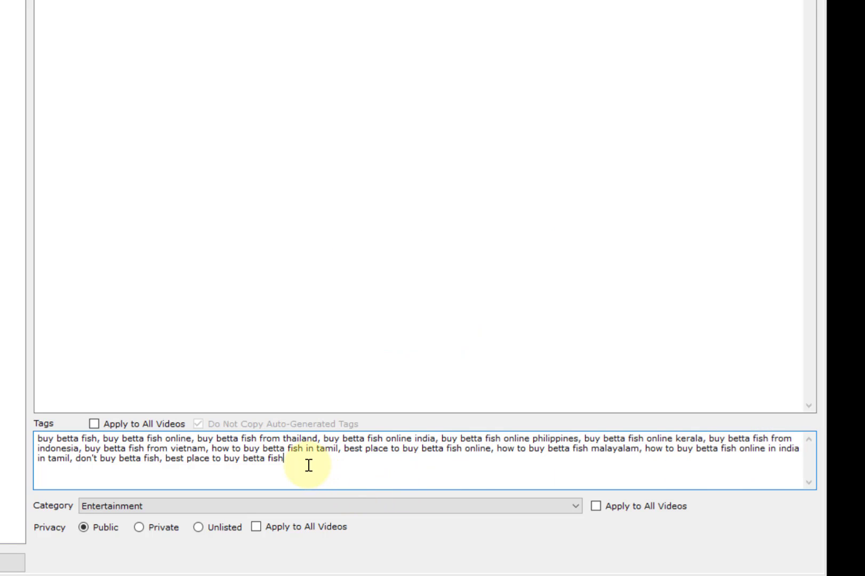
pyautogui.moveTo(309, 465); pyautogui.dragTo(496, 447)
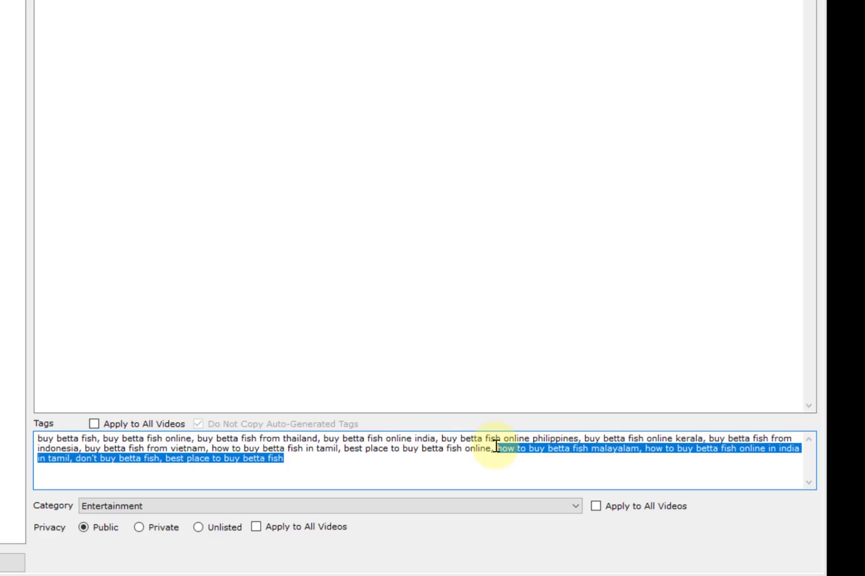
pyautogui.press('BackSpace')
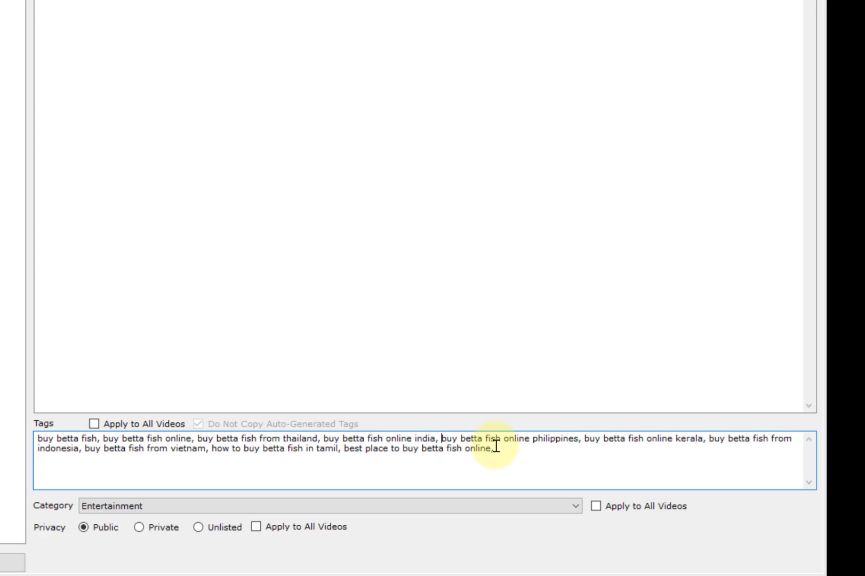
# - Put 'kid buys fish,' at the start of the tags
pyautogui.write('kid buys fis')
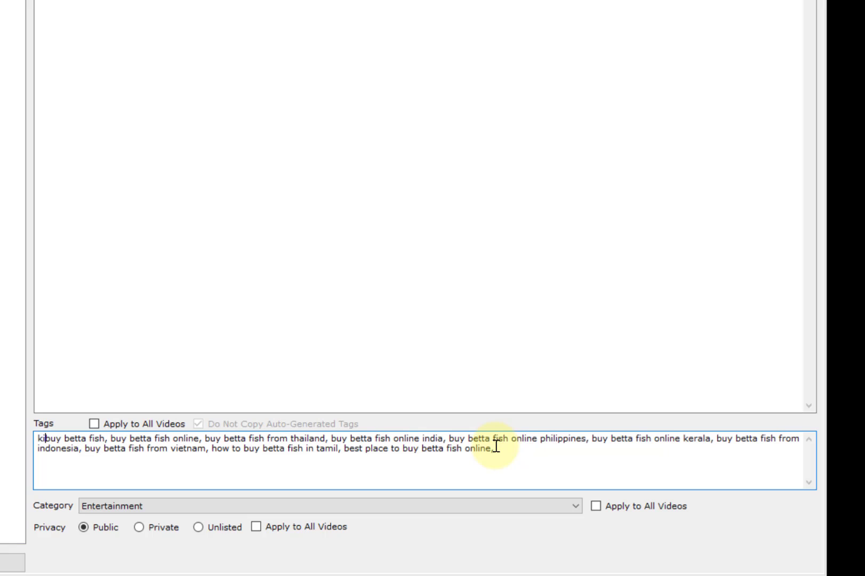
pyautogui.write('h, k')
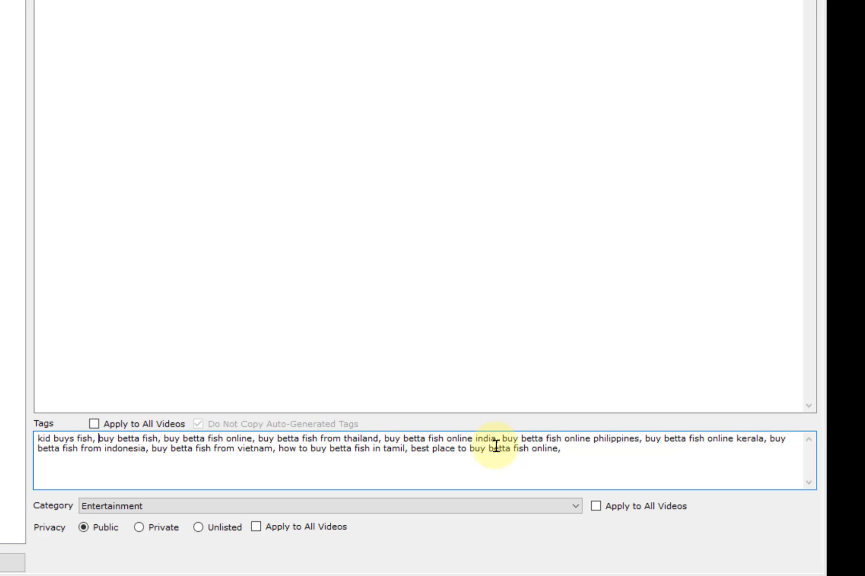
pyautogui.press('BackSpace')
pyautogui.write('m')
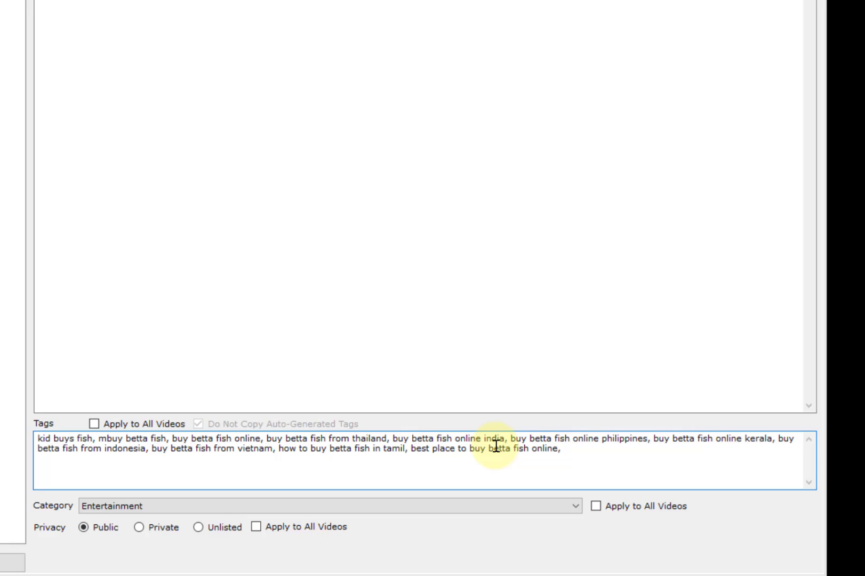
pyautogui.click(597, 448)
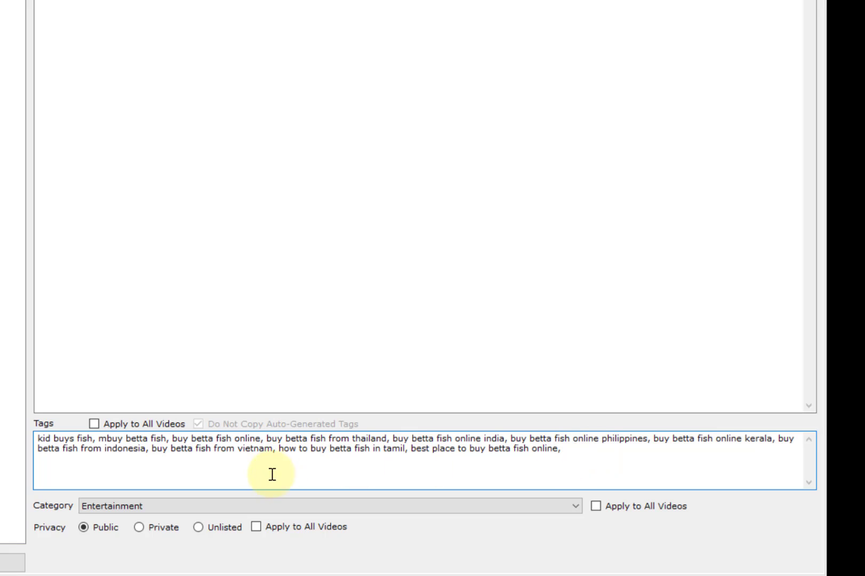
pyautogui.doubleClick(259, 449)
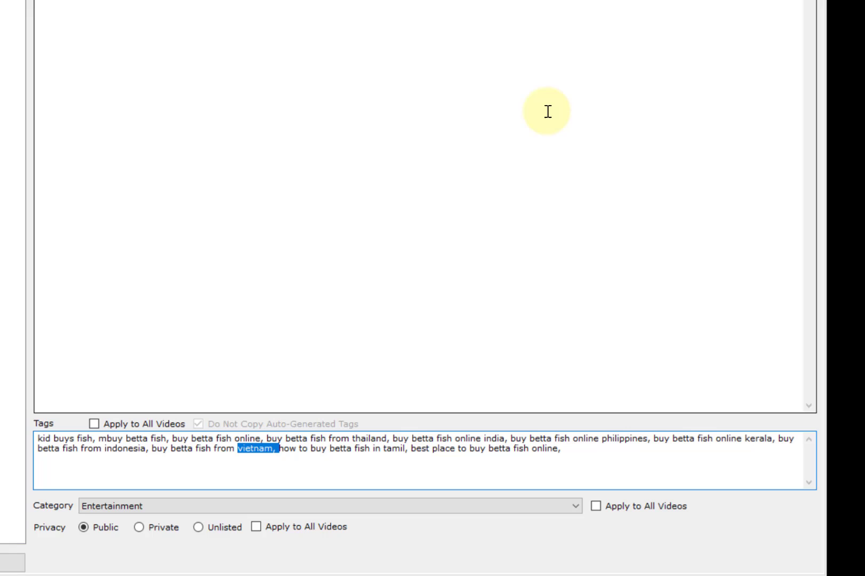
pyautogui.click(516, 449)
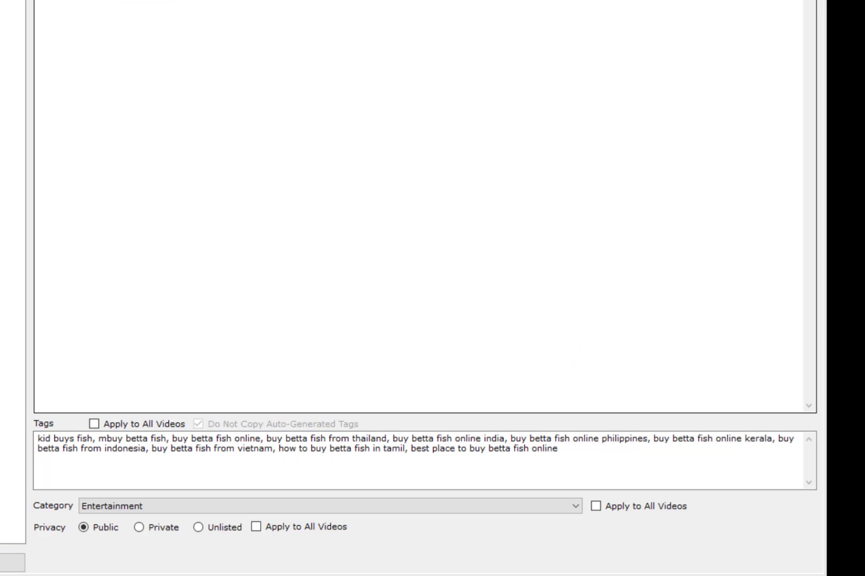
# - Apply the betta fish tags to all videos, keeping Entertainment as the category
pyautogui.click(94, 424)
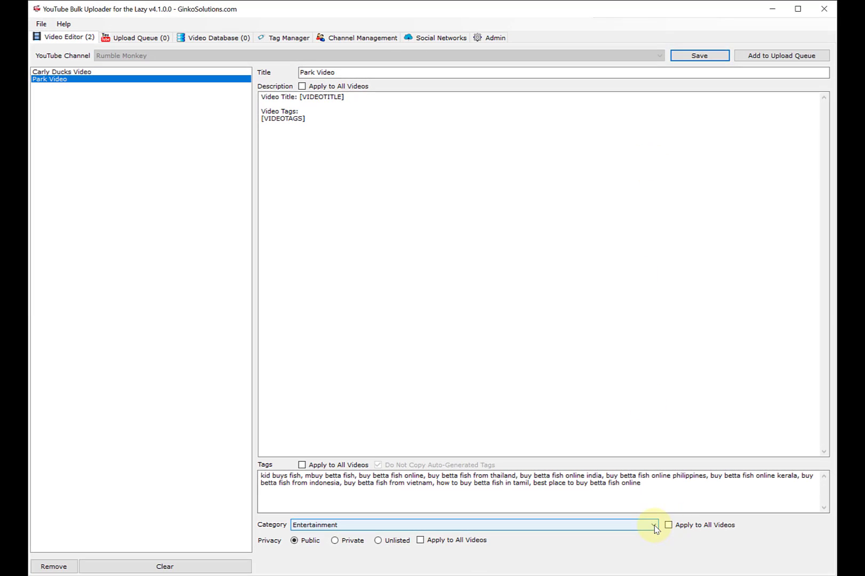
pyautogui.click(653, 525)
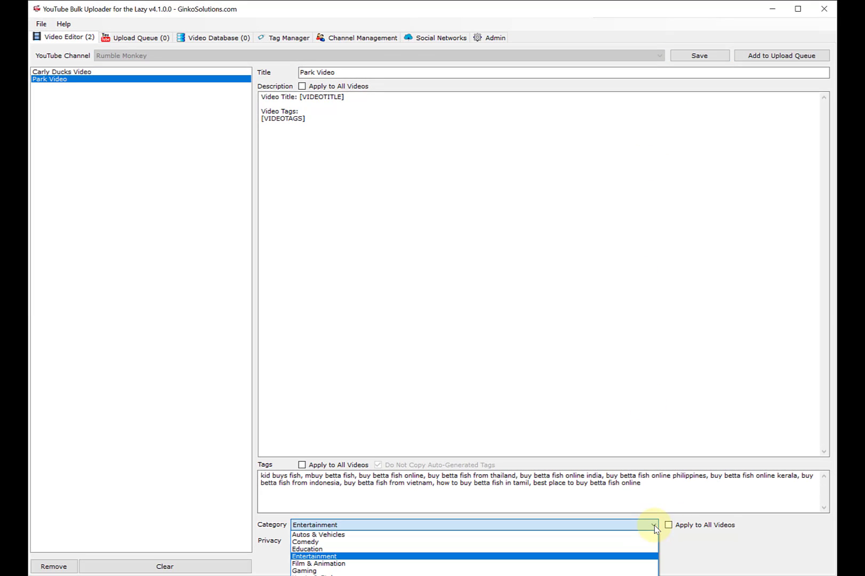
pyautogui.click(654, 526)
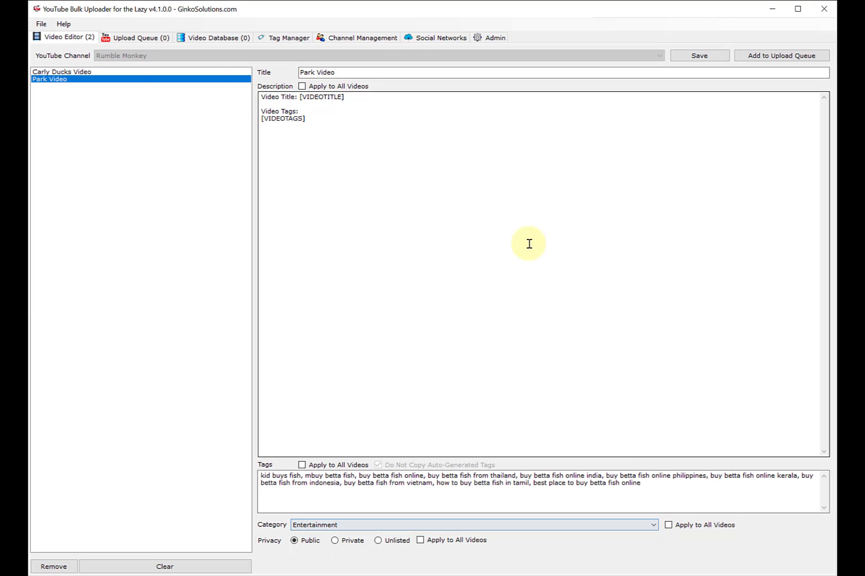
# - Select Carly Ducks Video and delete all of its tags
pyautogui.click(86, 72)
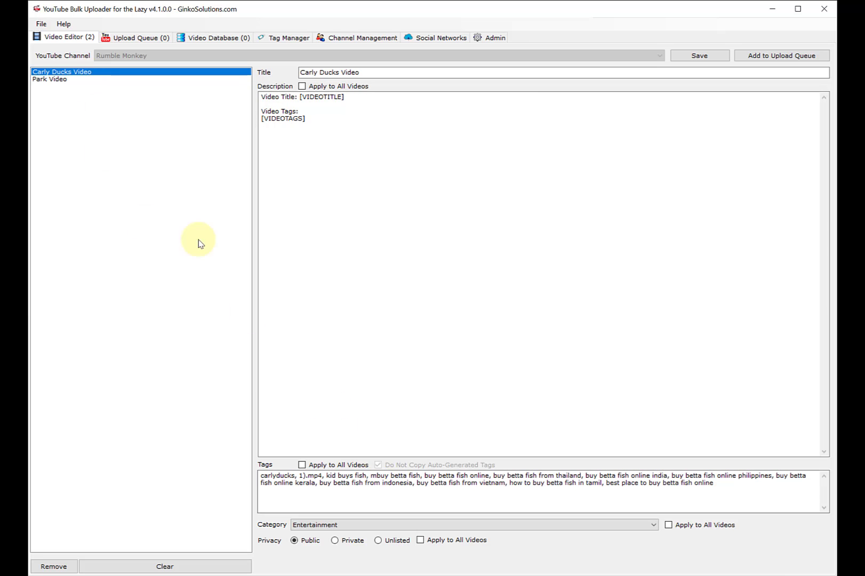
pyautogui.click(349, 488)
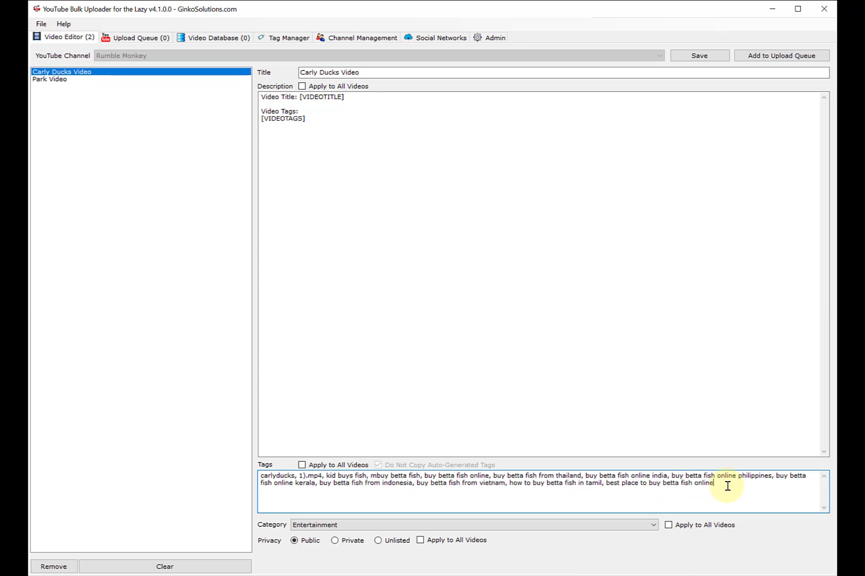
pyautogui.moveTo(728, 486); pyautogui.dragTo(142, 476)
pyautogui.press('Delete')
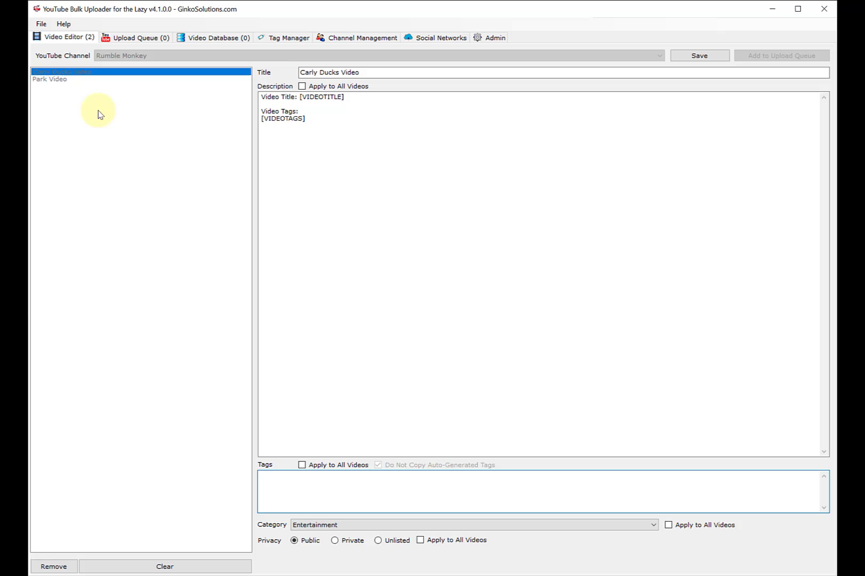
# - Run Keyword Finder searches for 'feed ducks pond' and then 'feed ducks'
pyautogui.rightClick(338, 486)
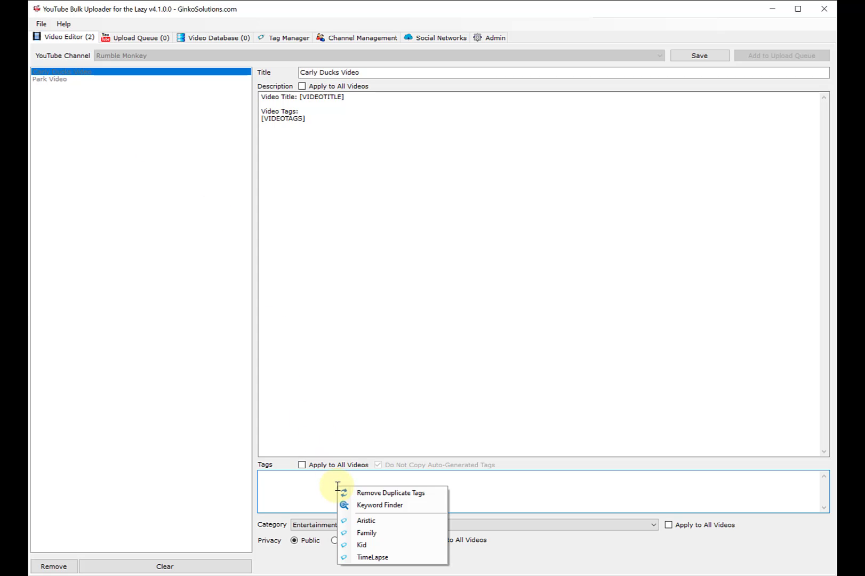
pyautogui.click(377, 507)
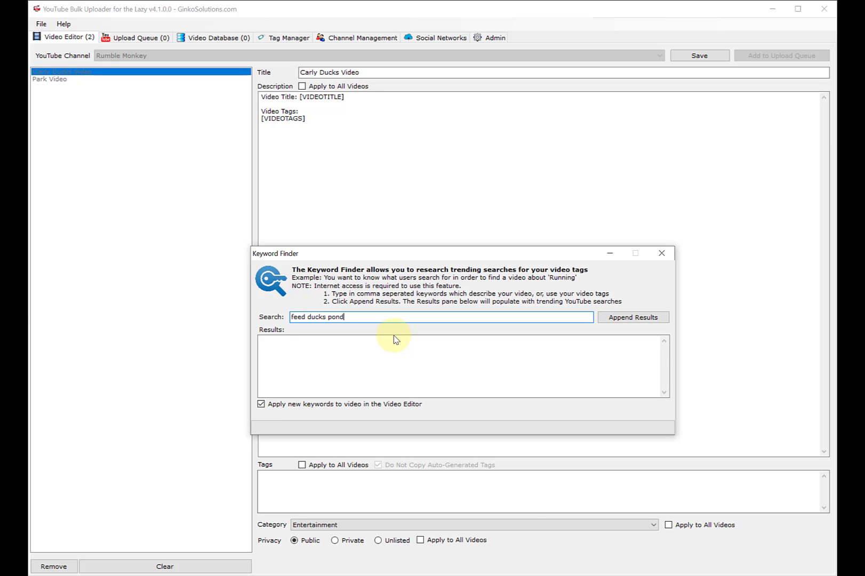
pyautogui.press('Return')
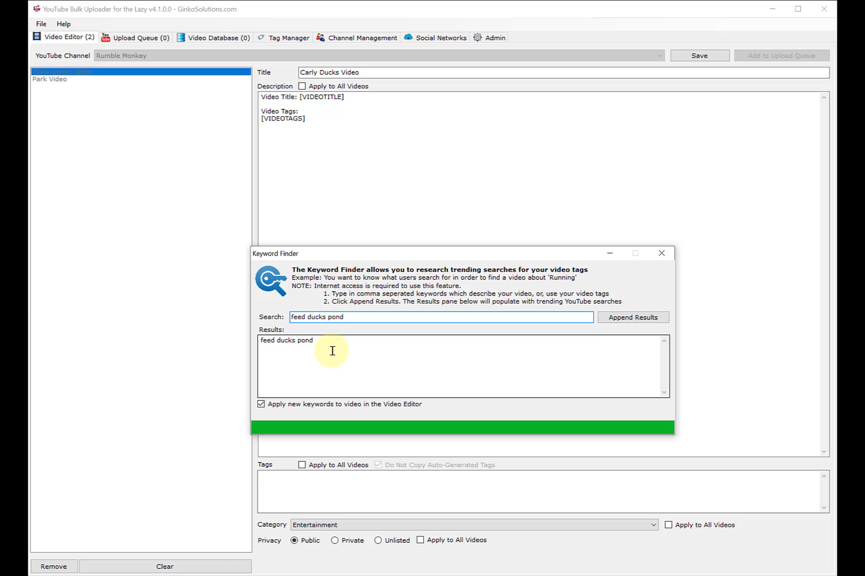
pyautogui.doubleClick(329, 317)
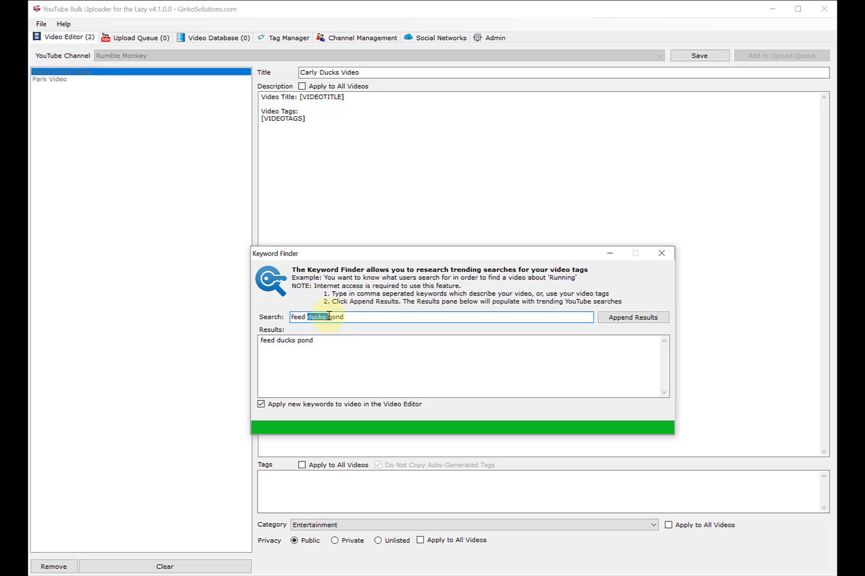
pyautogui.doubleClick(338, 318)
pyautogui.press('Return')
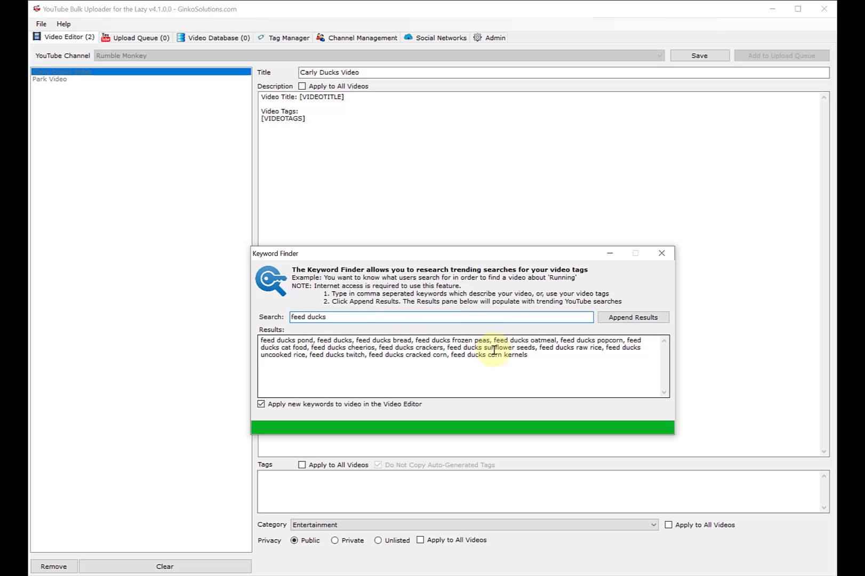
# - Search 'duck food' instead and clear the old keyword results
pyautogui.moveTo(293, 317); pyautogui.dragTo(340, 316)
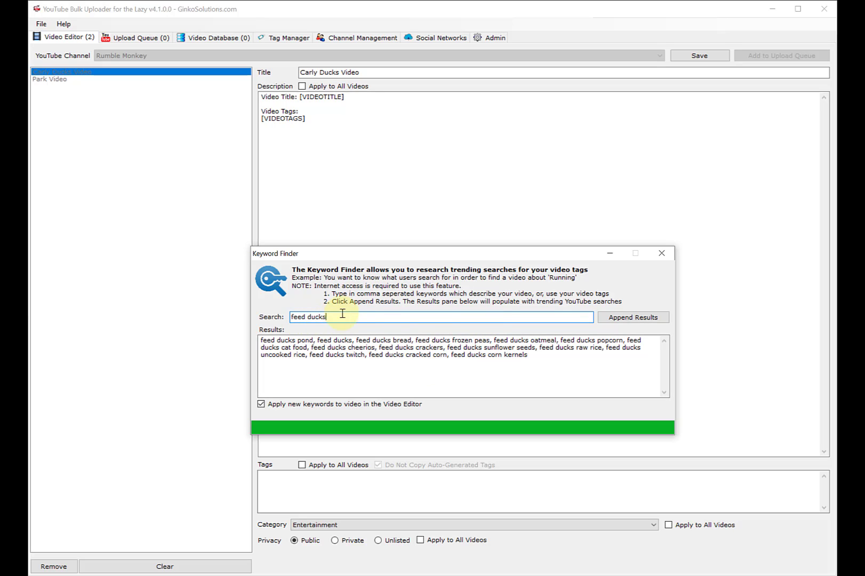
pyautogui.write('duck food')
pyautogui.press('Return')
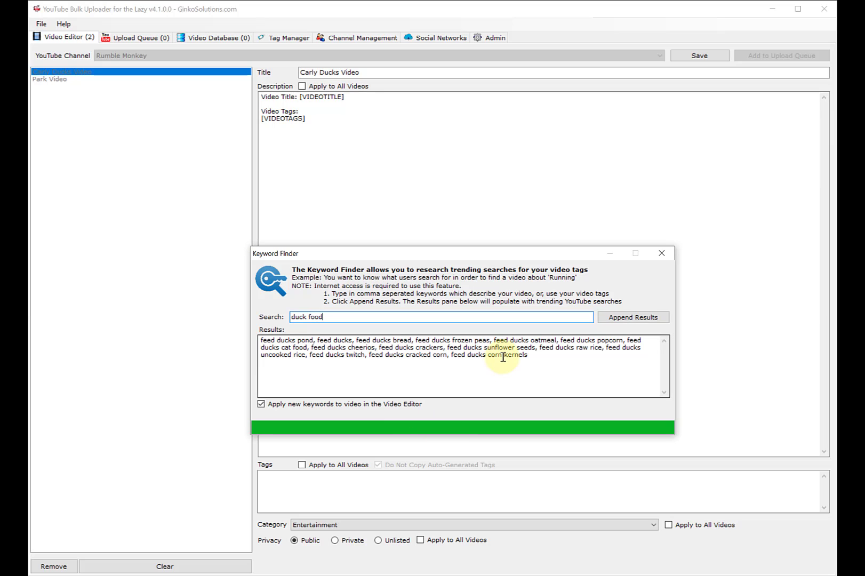
pyautogui.click(608, 382)
pyautogui.hotkey('ctrl', 'a')
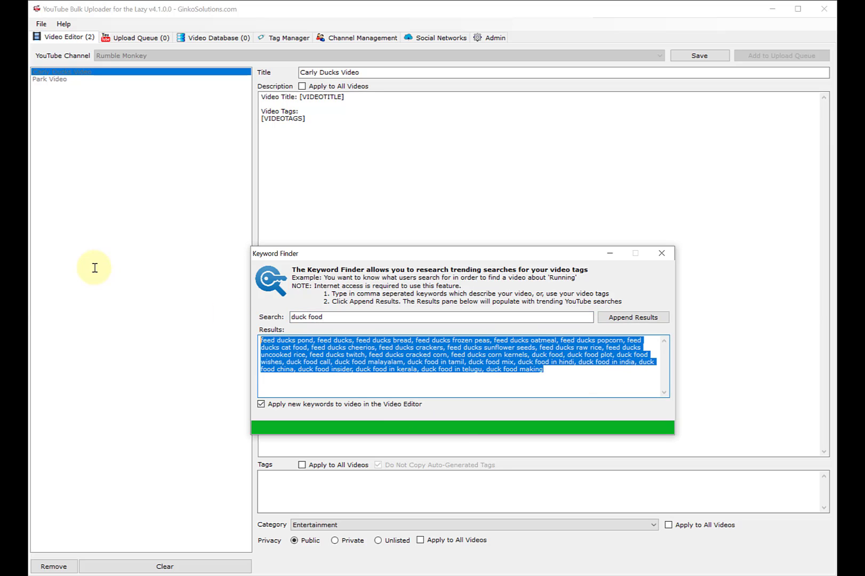
pyautogui.press('Delete')
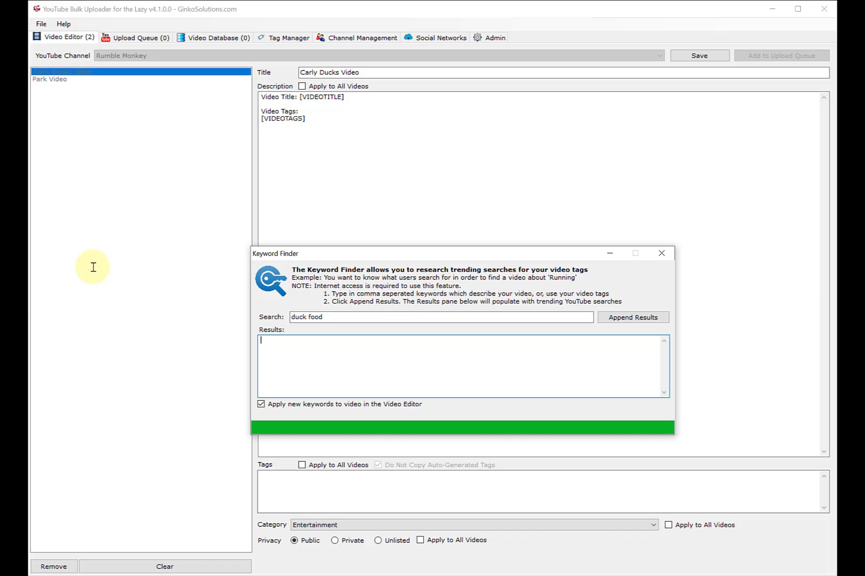
# - Re-run the 'duck food' search, apply the keywords as tags and save Carly Ducks Video
pyautogui.click(403, 319)
pyautogui.press('Return')
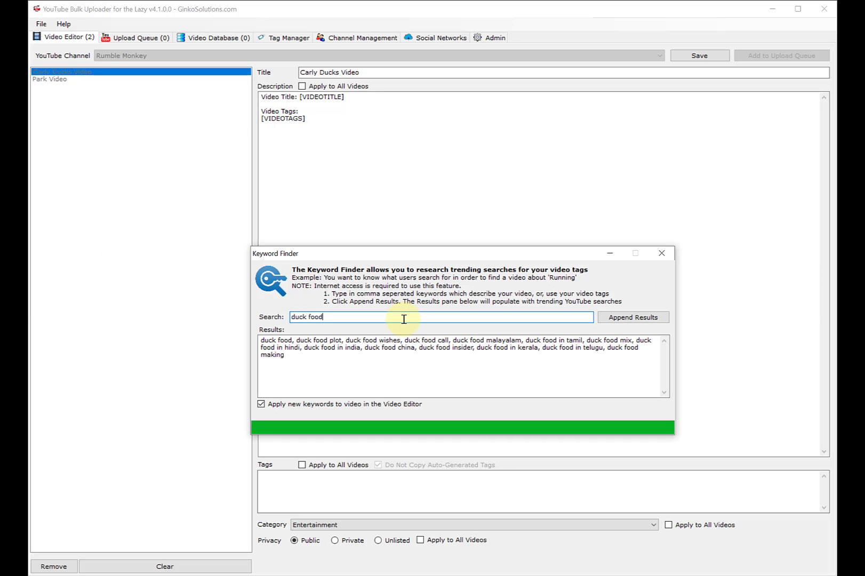
pyautogui.click(653, 318)
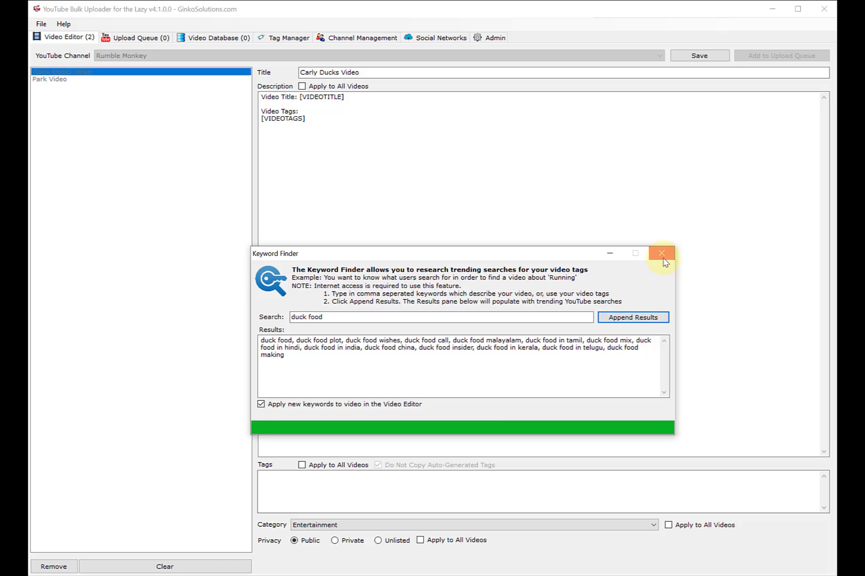
pyautogui.click(662, 253)
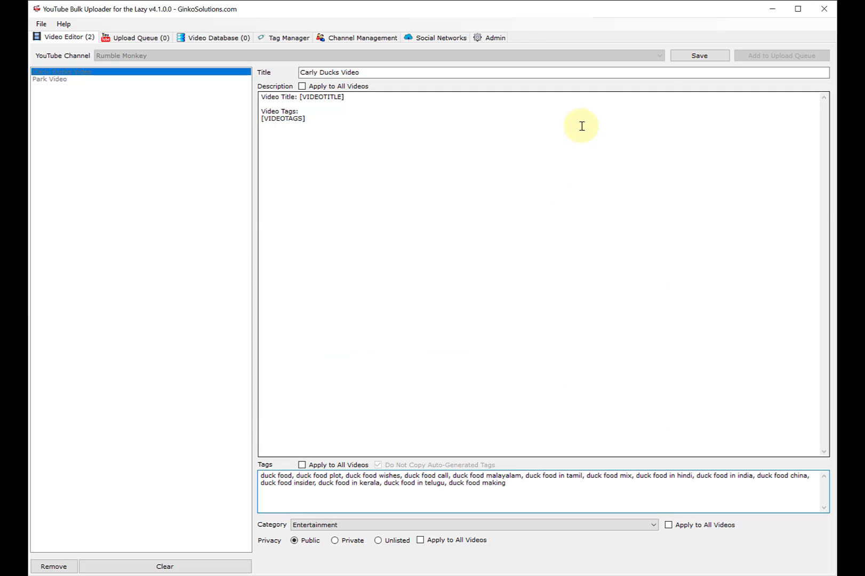
pyautogui.click(689, 55)
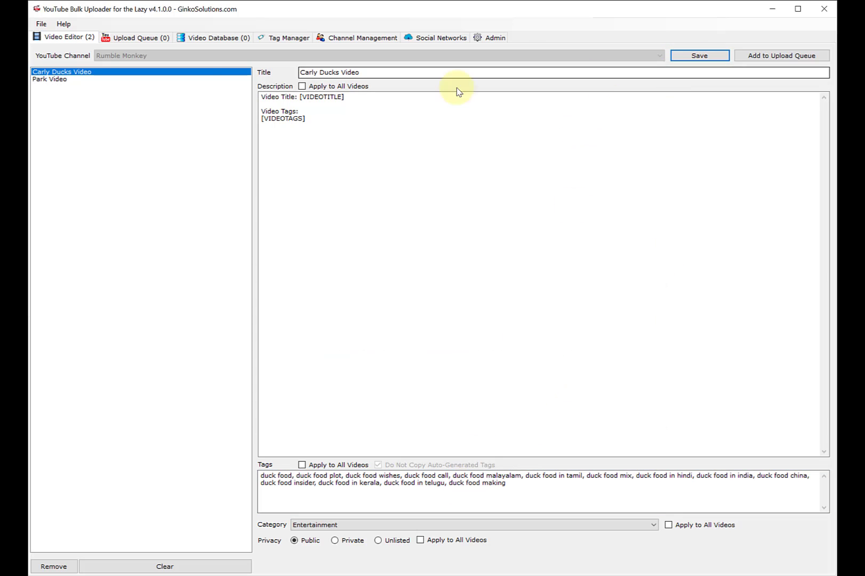
# - Add a new first line above Park Video's [VIDEOTITLE] and [VIDEOTAGS] description placeholders
pyautogui.click(99, 80)
pyautogui.click(363, 97)
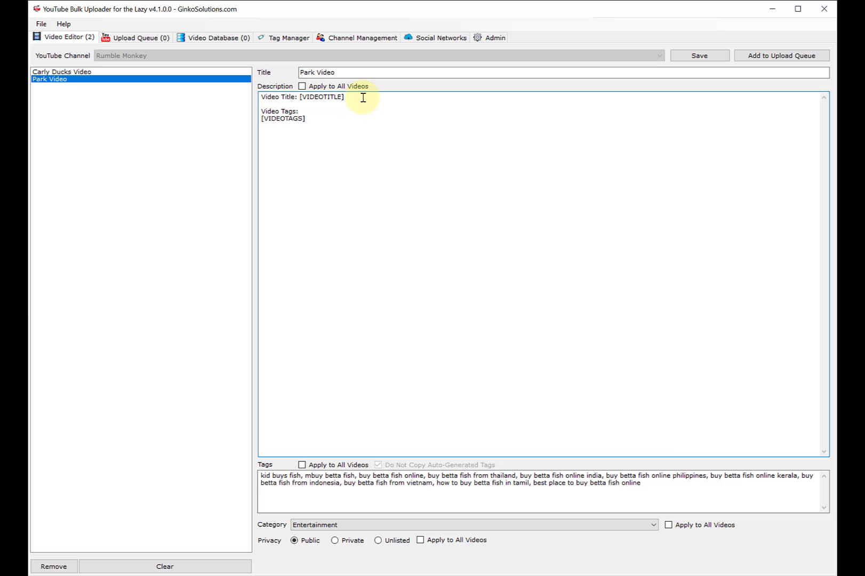
pyautogui.press('Return')
pyautogui.press('Up')
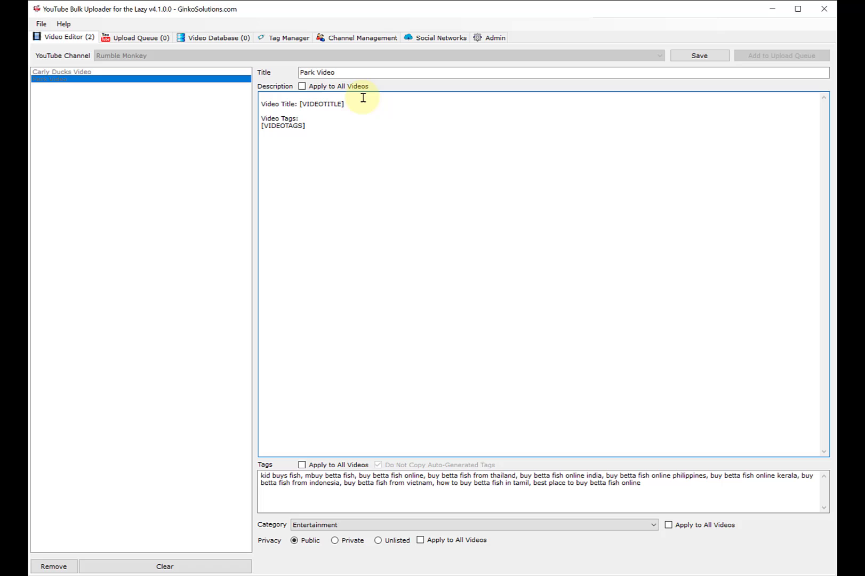
pyautogui.press('Return')
pyautogui.press('Up')
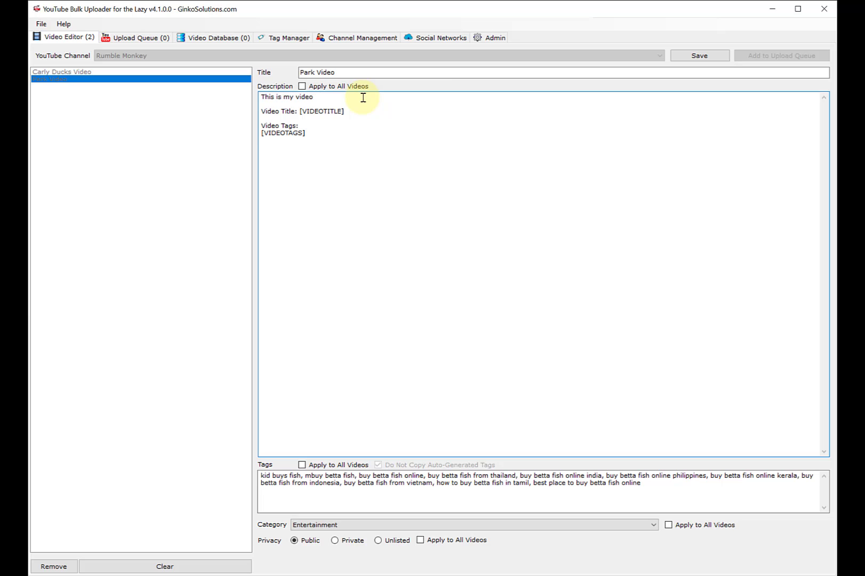
pyautogui.doubleClick(323, 111)
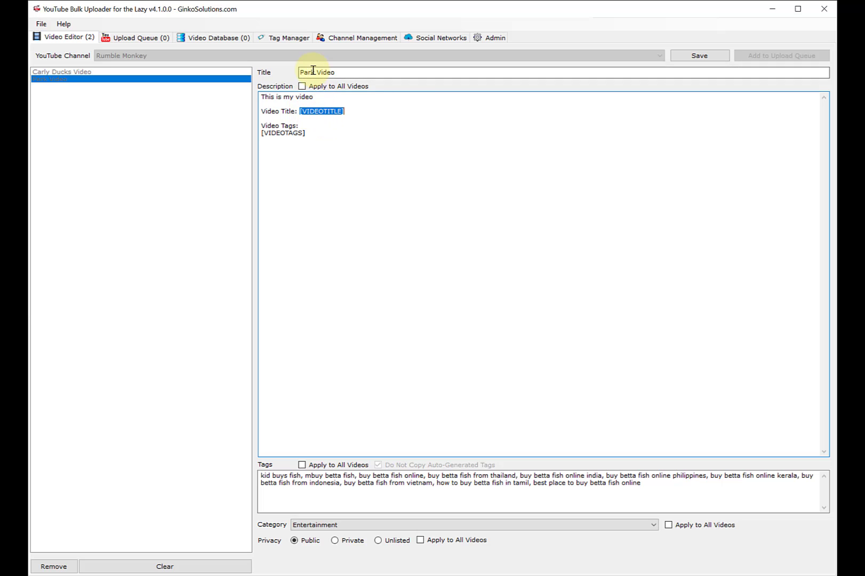
pyautogui.doubleClick(294, 133)
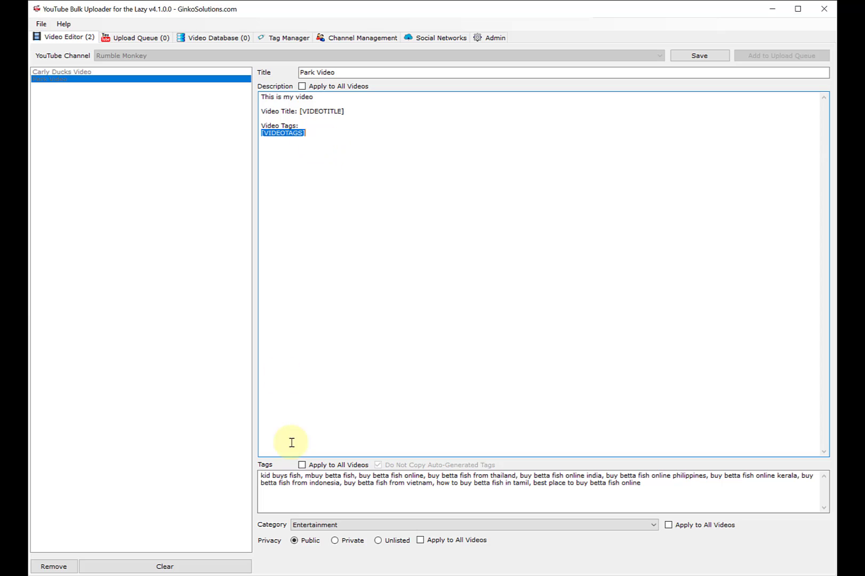
pyautogui.click(331, 148)
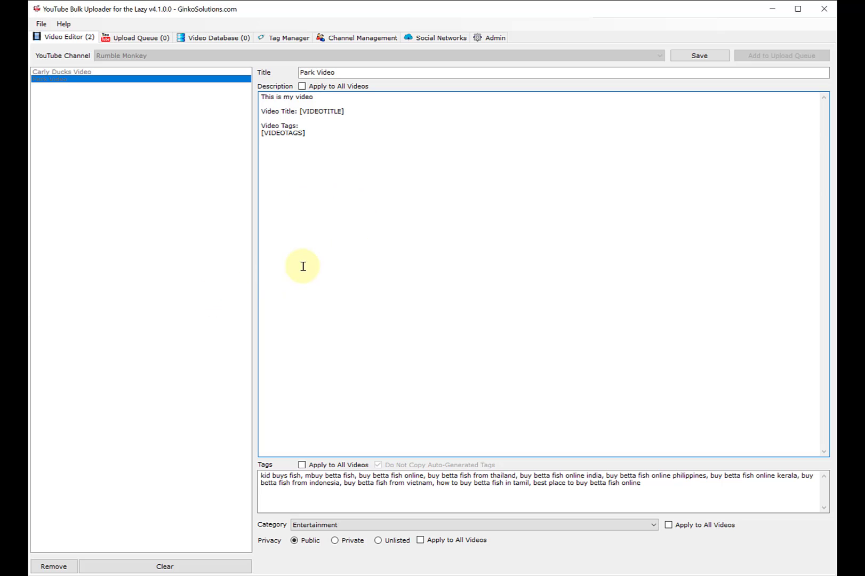
# - Save the Park Video details, queue both videos, and view the Upload Queue tab
pyautogui.click(688, 55)
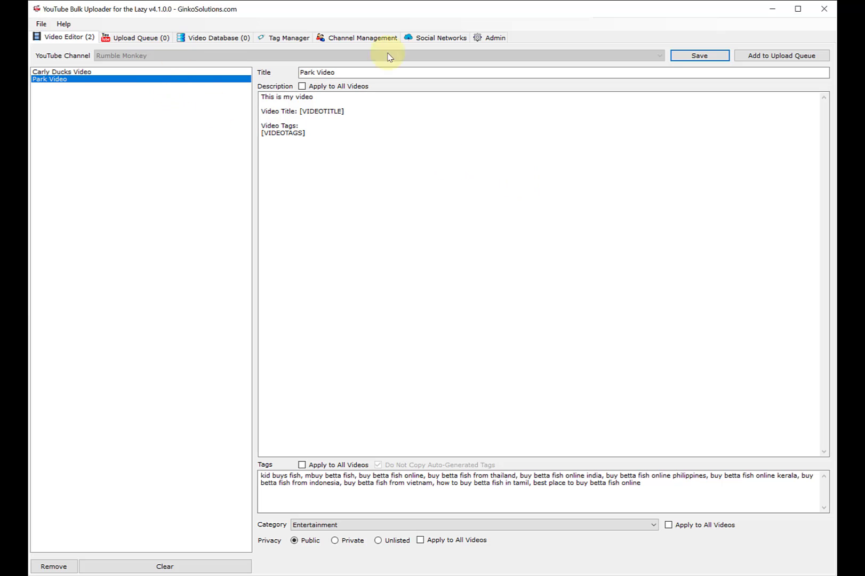
pyautogui.click(781, 57)
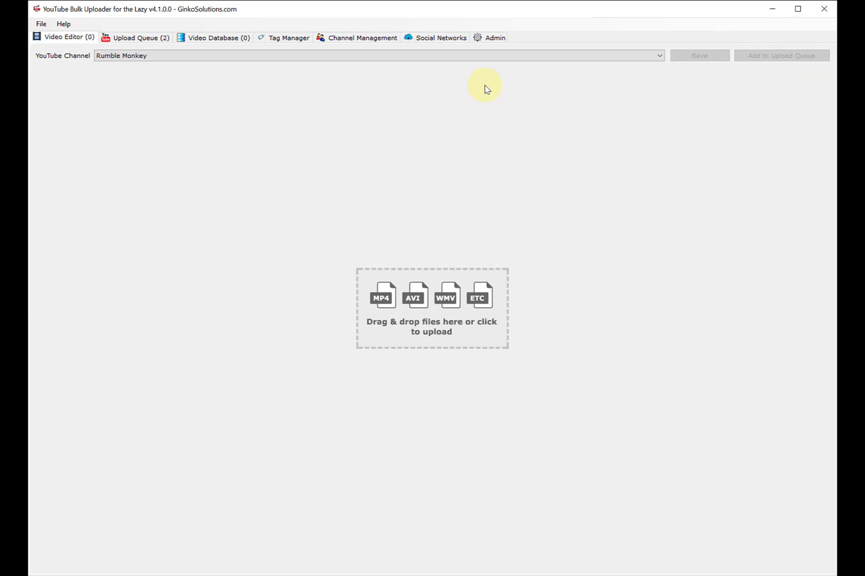
pyautogui.click(149, 45)
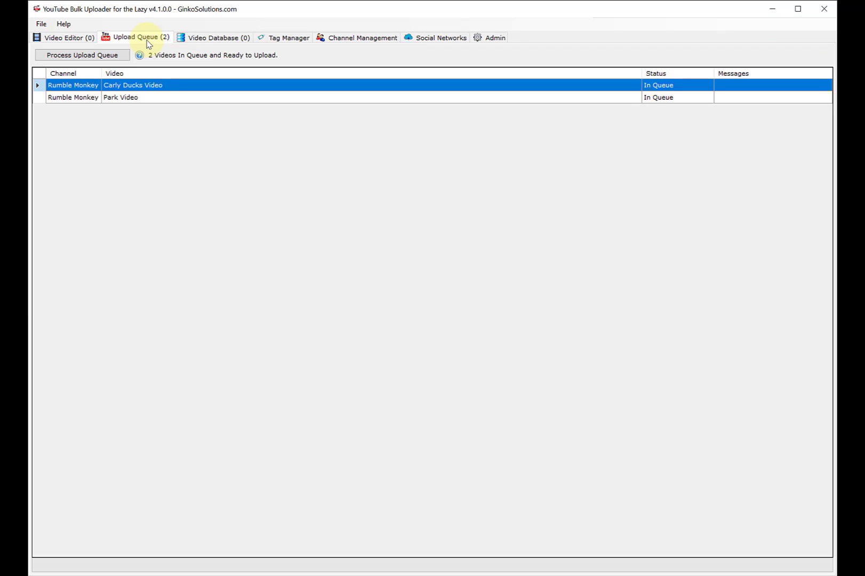
pyautogui.click(170, 98)
pyautogui.click(180, 91)
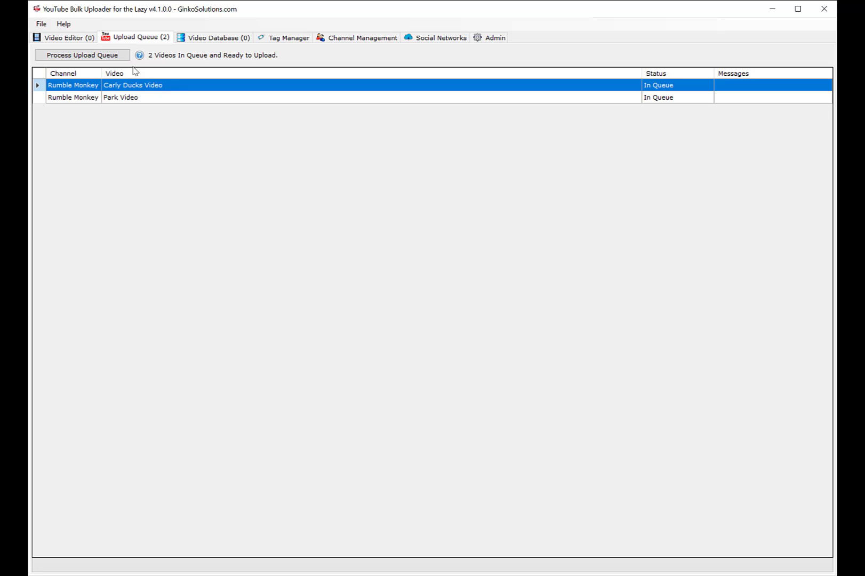
pyautogui.click(162, 101)
pyautogui.click(67, 37)
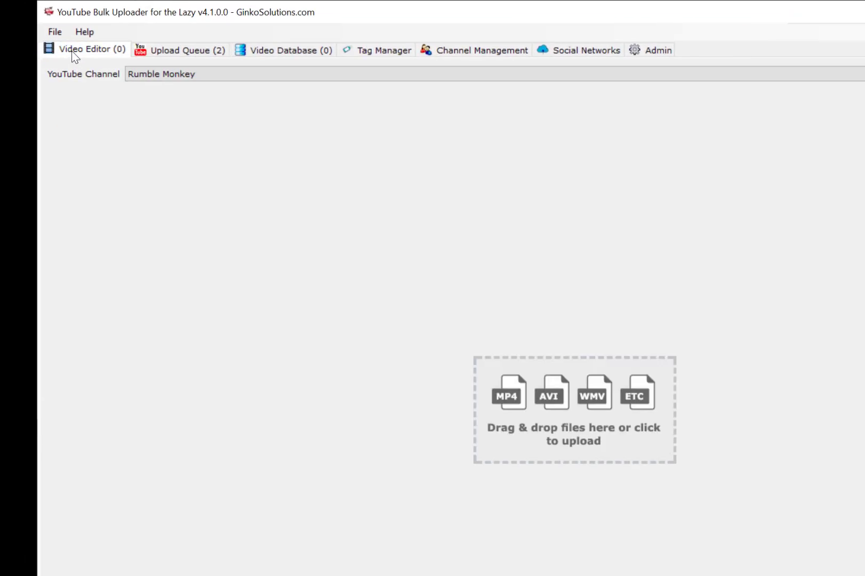
pyautogui.click(132, 38)
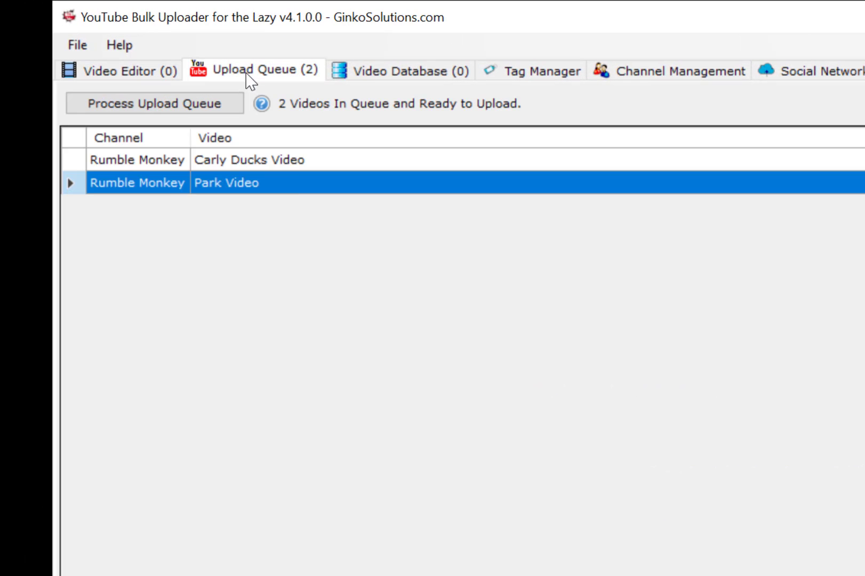
pyautogui.rightClick(300, 184)
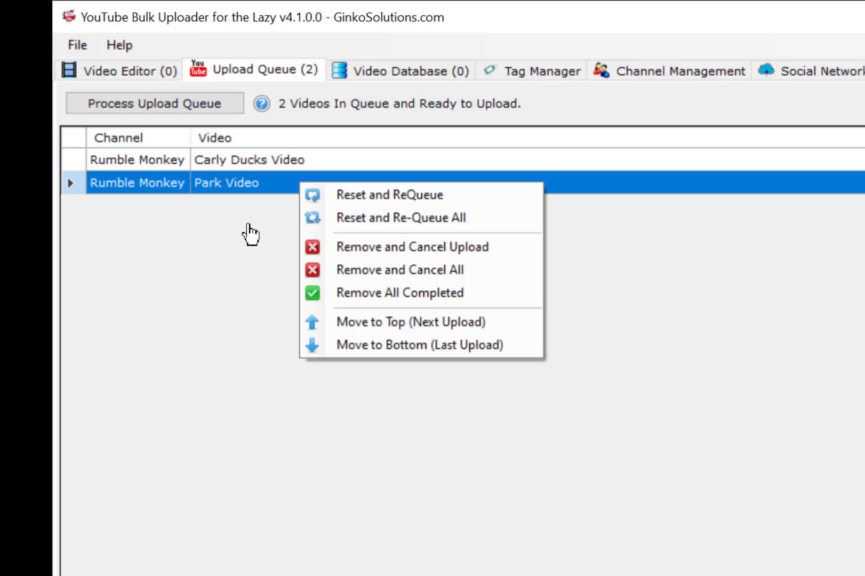
pyautogui.rightClick(254, 187)
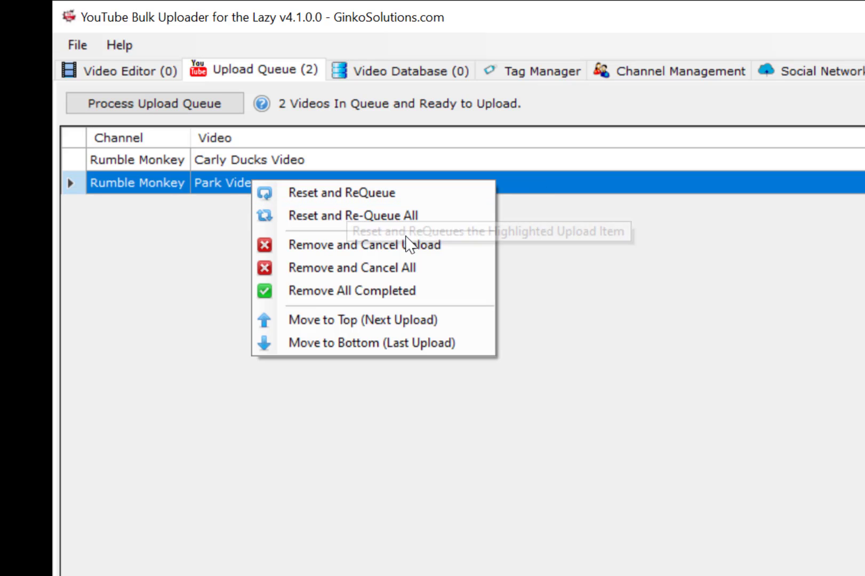
pyautogui.click(751, 302)
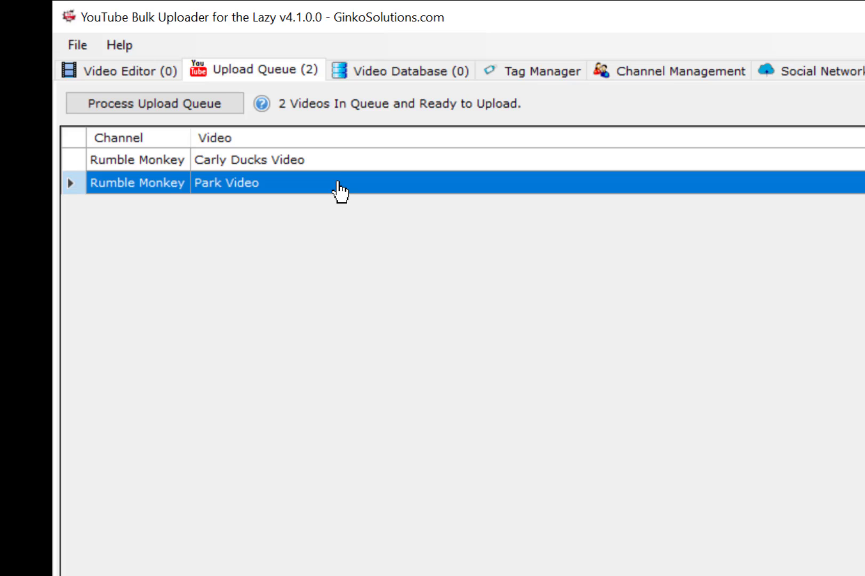
pyautogui.rightClick(759, 192)
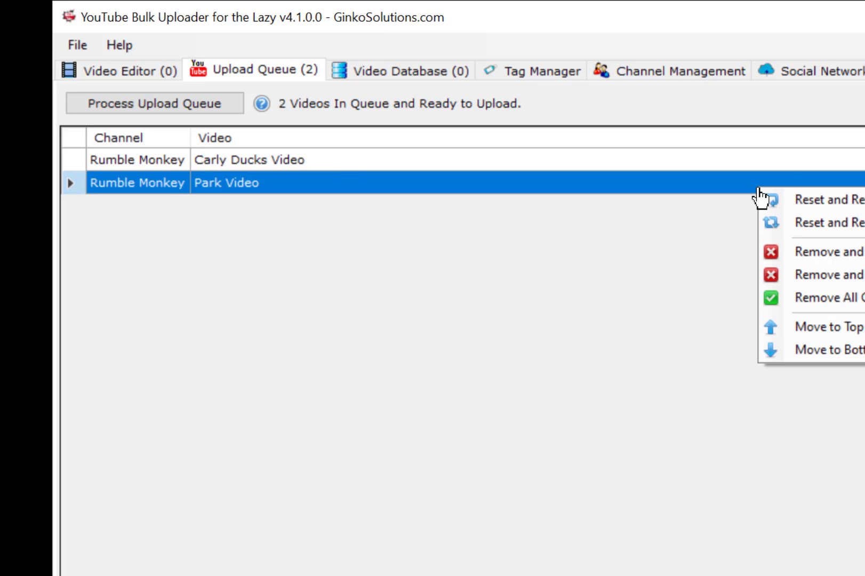
# - Dismiss the queue entry options menu
pyautogui.click(640, 294)
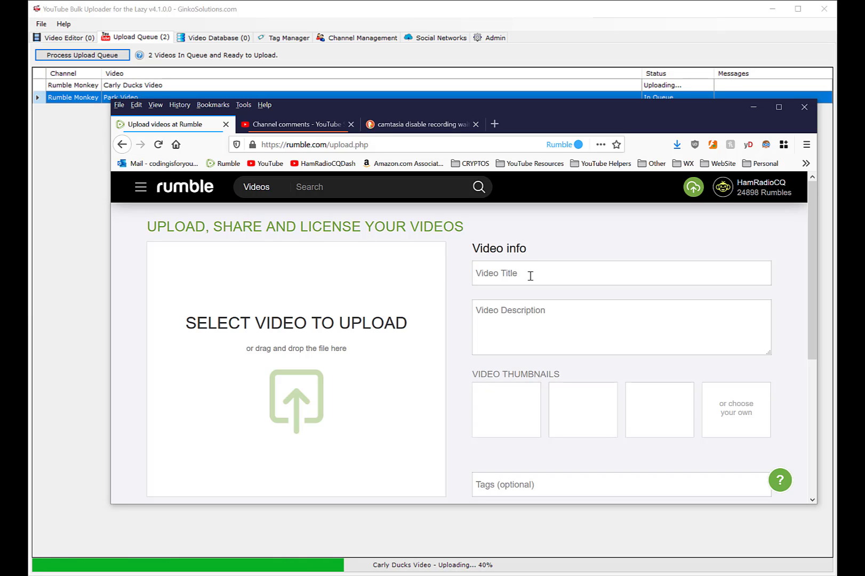
# - Try StormChaser and TomTomsProductReviews, then settle on OutdoorGearReview as the upload channel
pyautogui.scroll(-3, 541, 303)
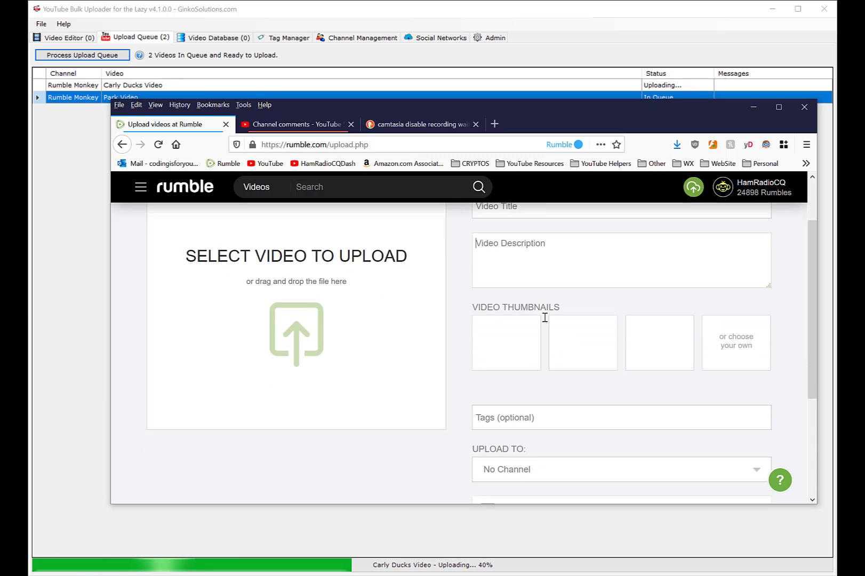
pyautogui.click(547, 369)
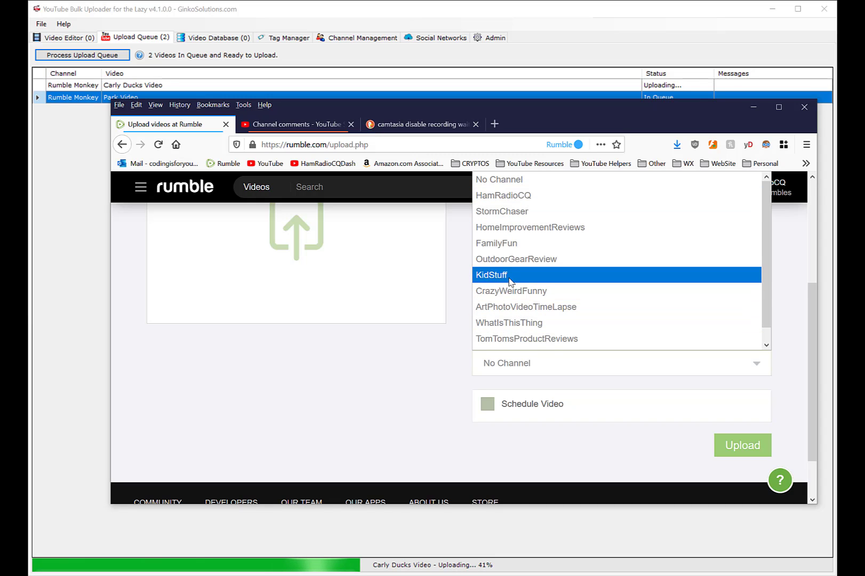
pyautogui.click(511, 212)
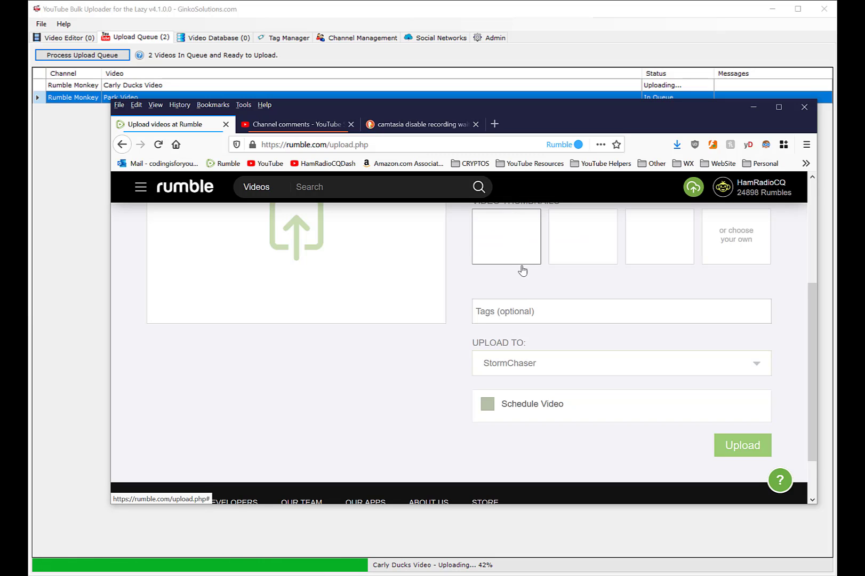
pyautogui.click(527, 362)
pyautogui.scroll(-1, 521, 348)
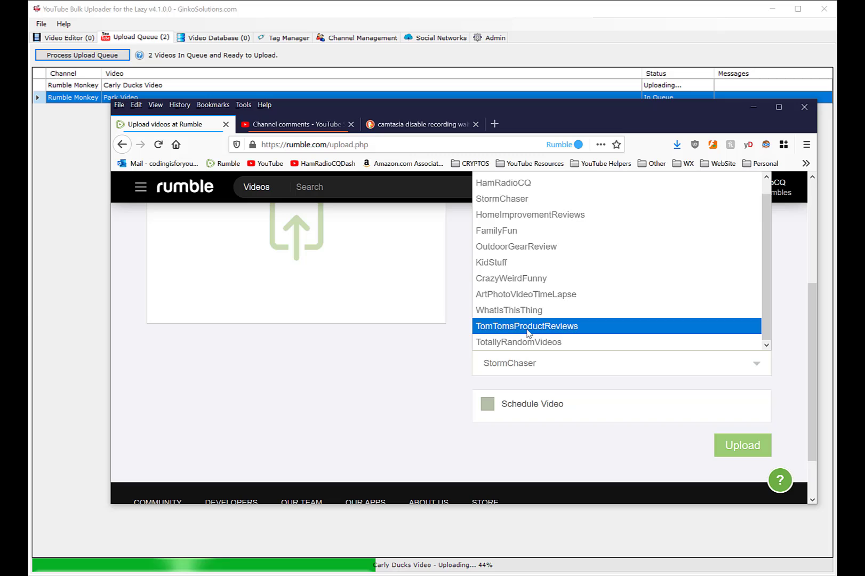
pyautogui.click(525, 325)
pyautogui.click(525, 362)
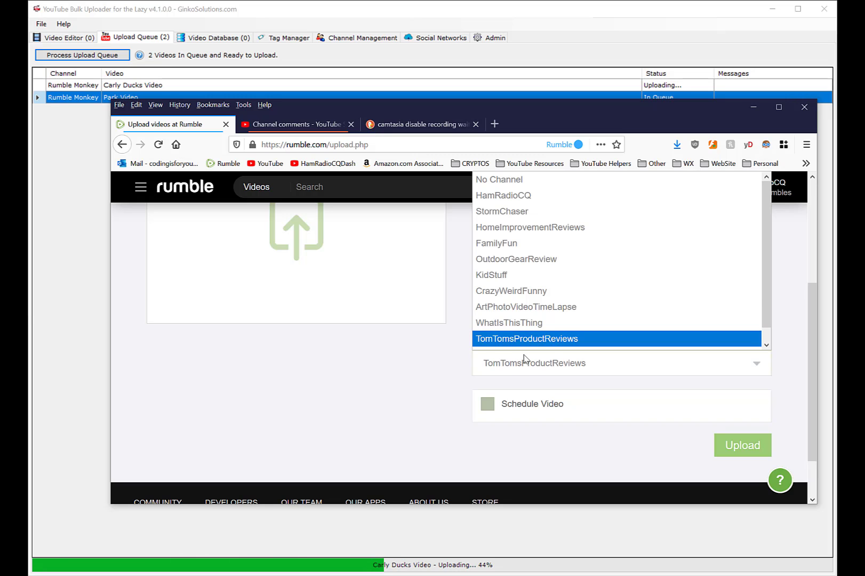
pyautogui.click(516, 258)
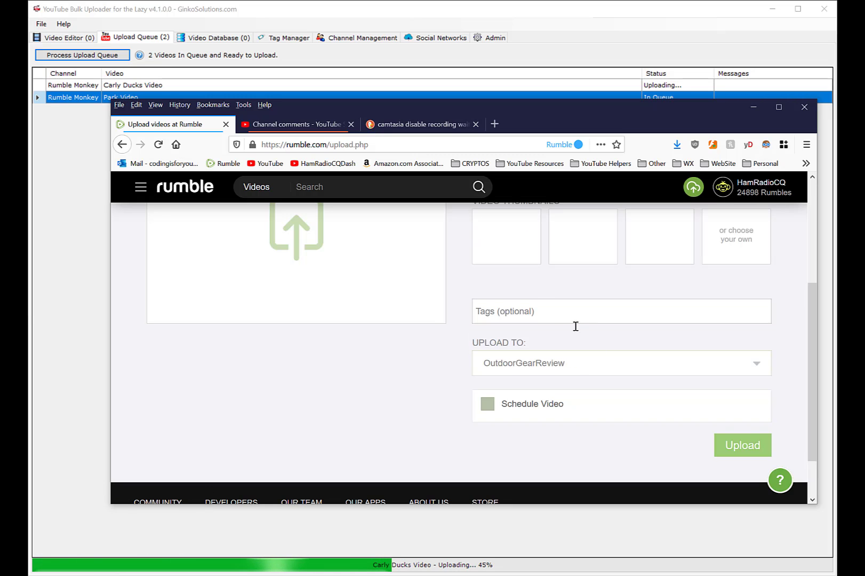
# - Minimize Firefox to reveal the uploader's queue
pyautogui.scroll(3, 482, 359)
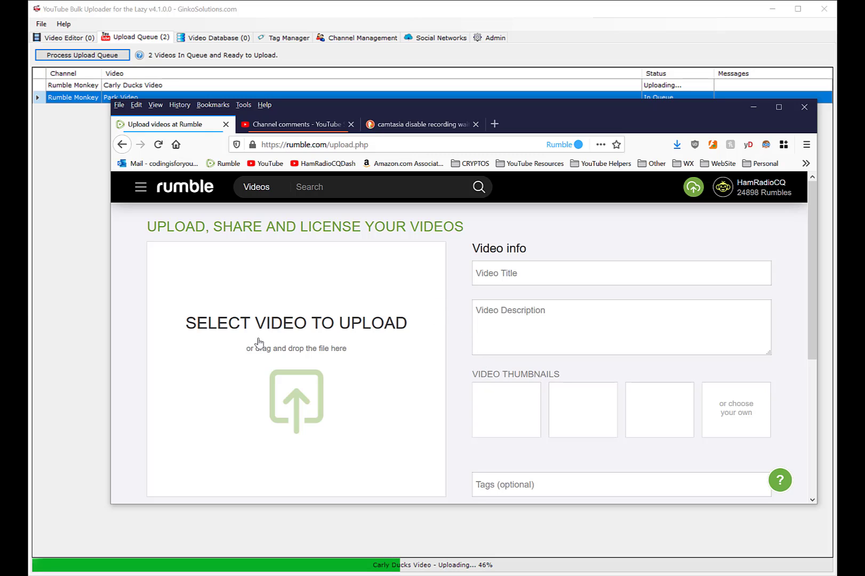
pyautogui.scroll(-2, 571, 341)
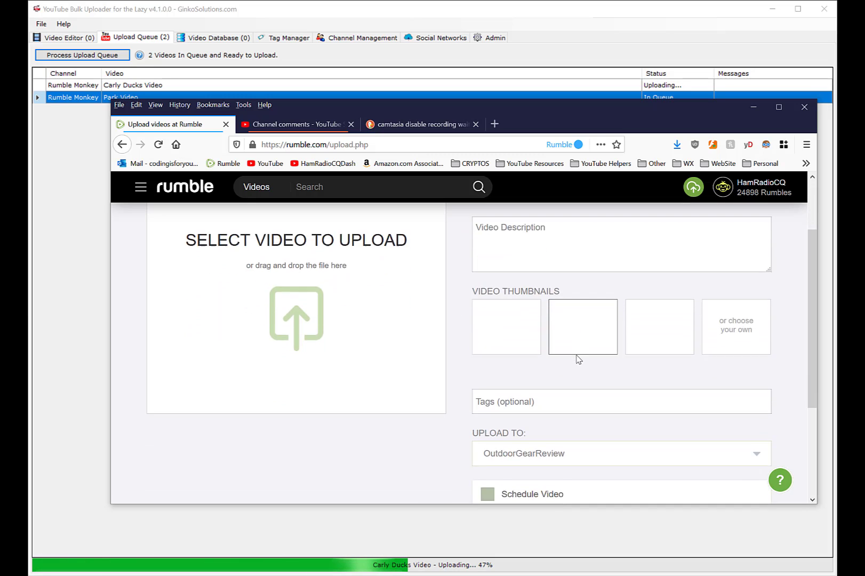
pyautogui.scroll(-2, 579, 359)
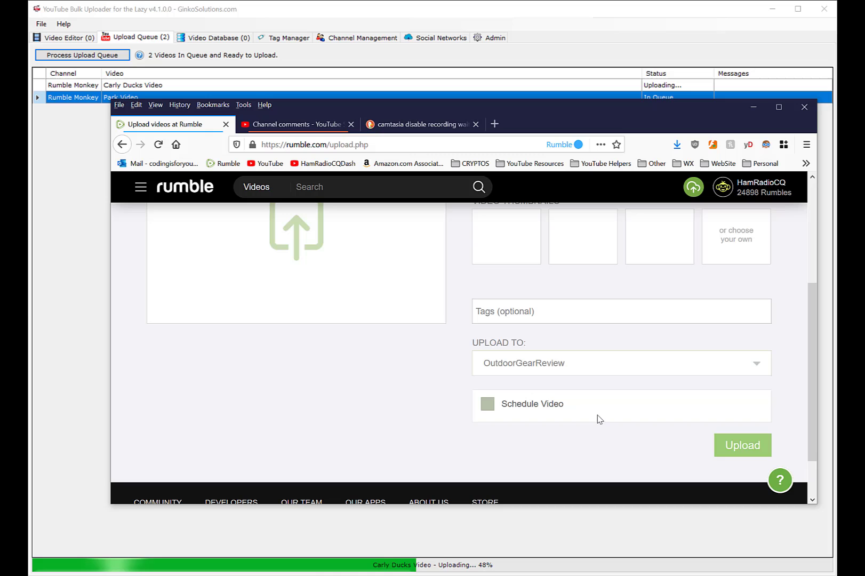
pyautogui.scroll(4, 433, 366)
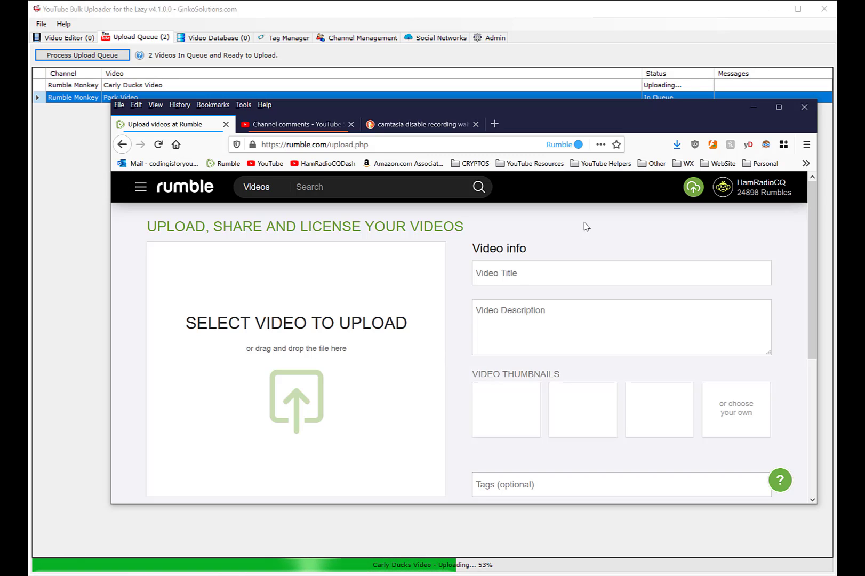
pyautogui.click(750, 108)
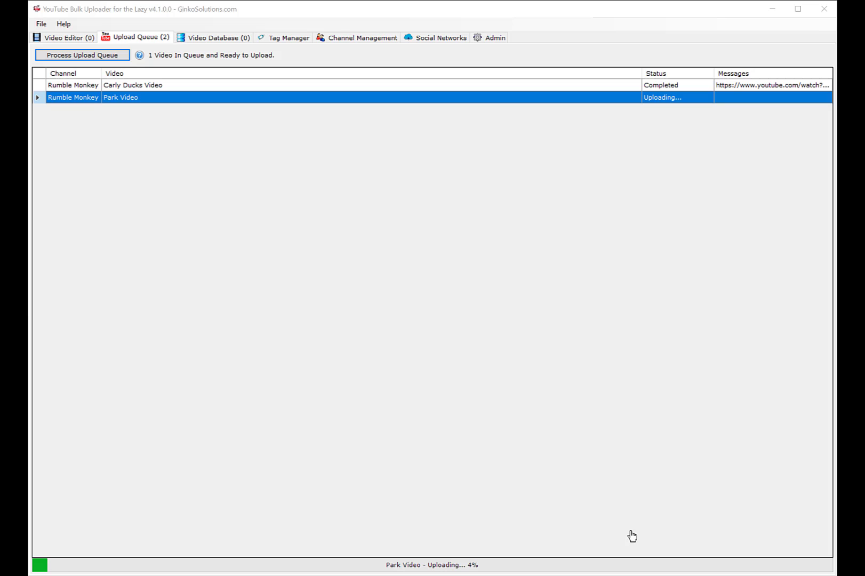
# - Select the completed Carly Ducks Video entry and bring up YouTube Studio's Channel videos window
pyautogui.click(651, 86)
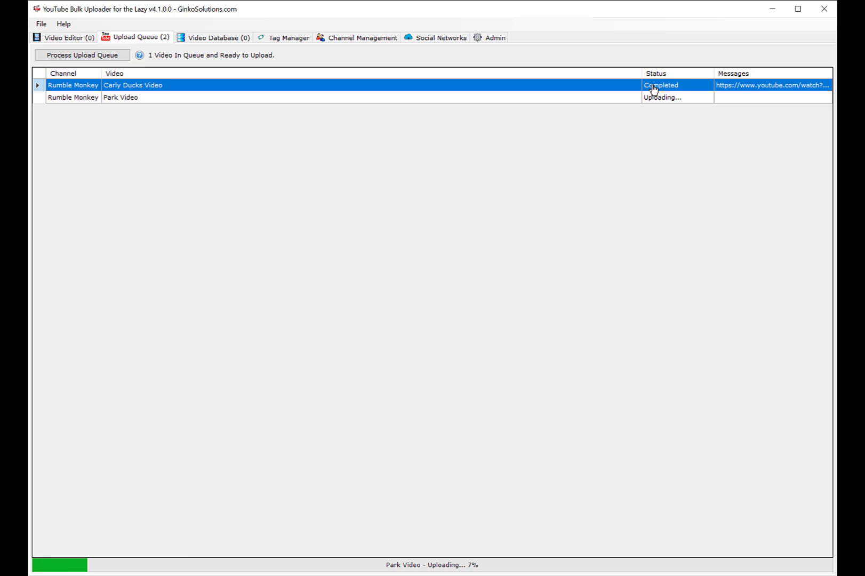
pyautogui.click(218, 573)
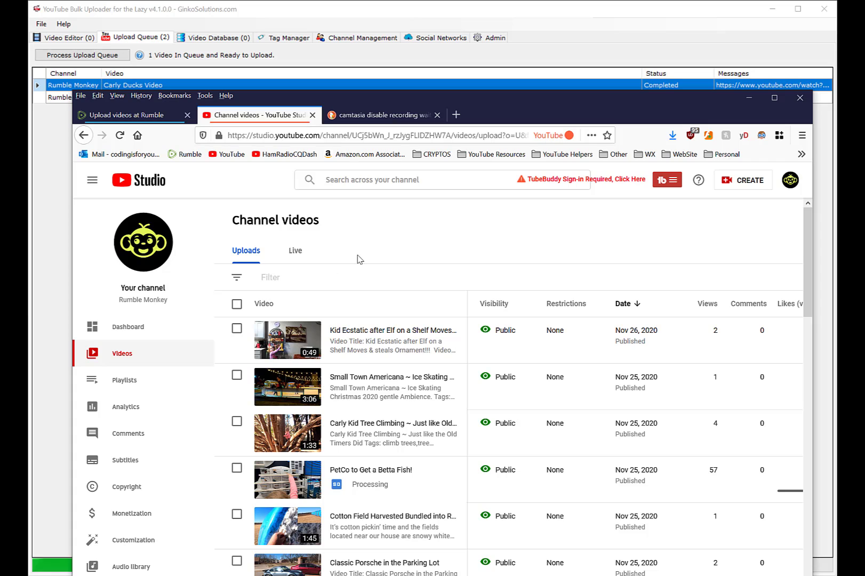
# - Reload the channel's video list and open Carly Ducks Video's details page
pyautogui.press('F5')
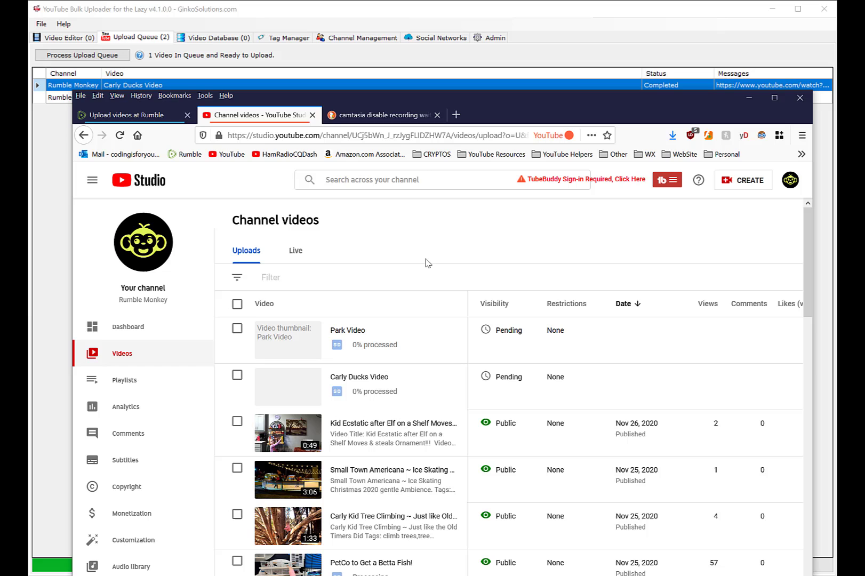
pyautogui.moveTo(522, 102)
pyautogui.mouseDown()
pyautogui.moveTo(545, 181)
pyautogui.moveTo(509, 92)
pyautogui.mouseUp()
pyautogui.moveTo(427, 373)
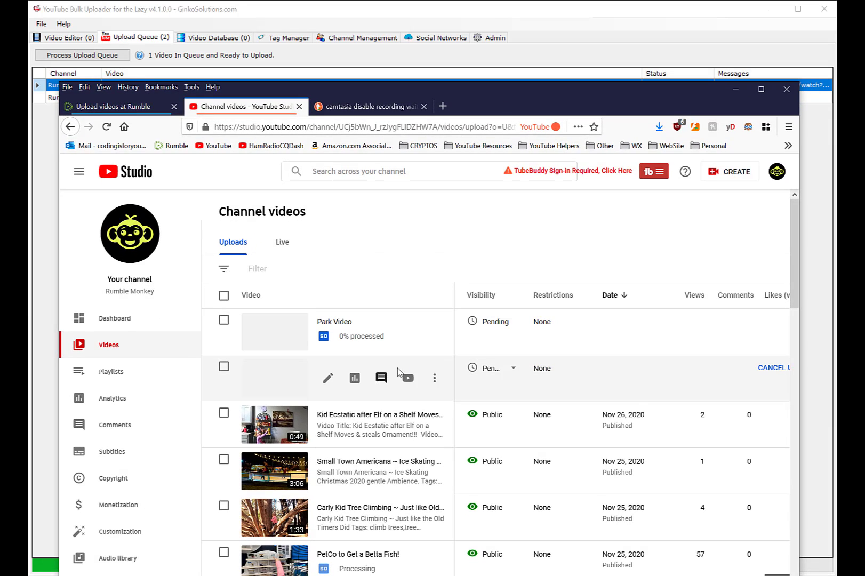
pyautogui.click(435, 380)
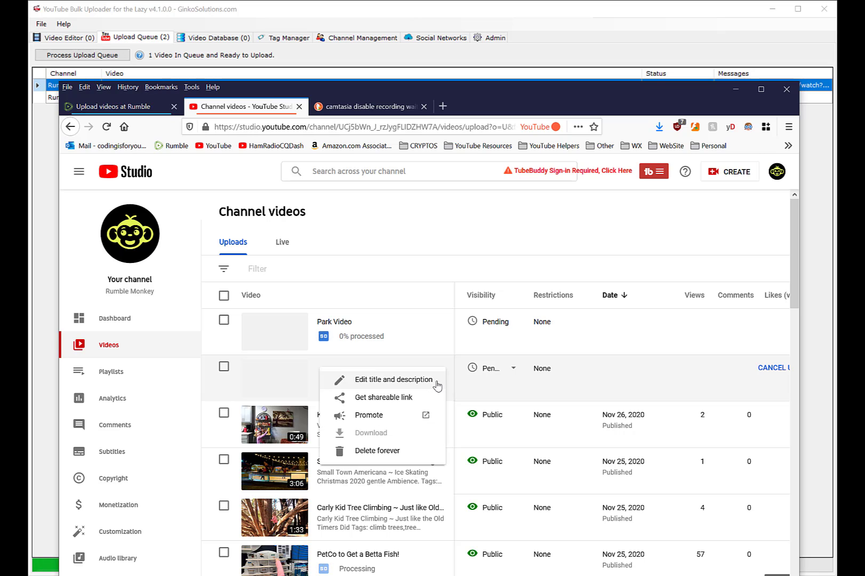
pyautogui.click(446, 254)
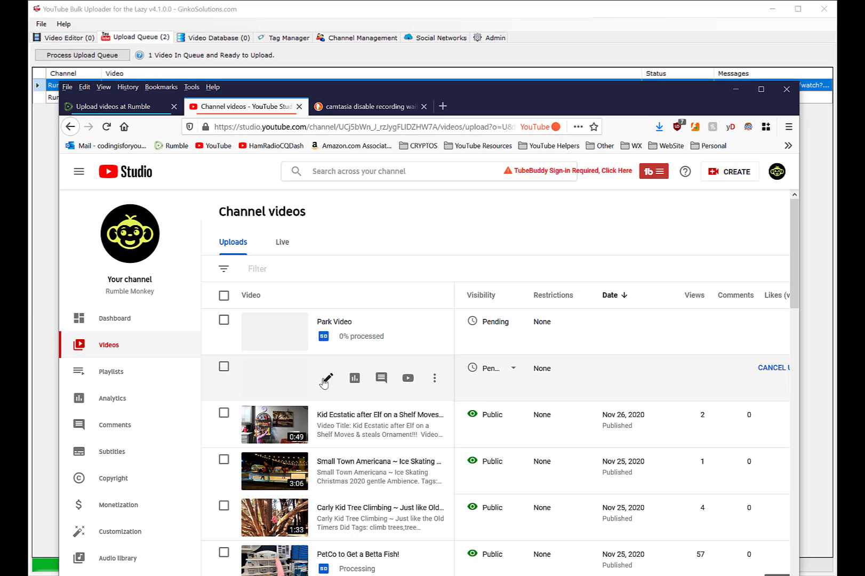
pyautogui.click(328, 377)
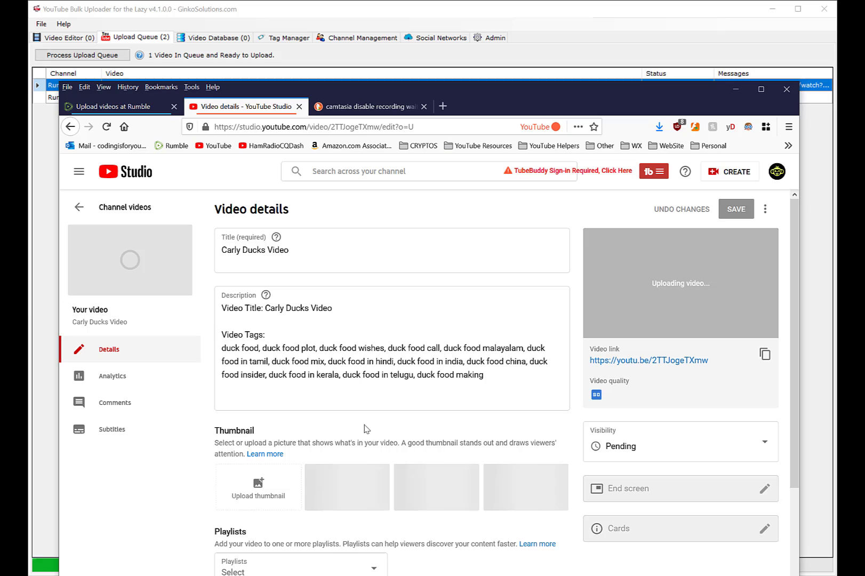
# - Review Carly Ducks Video's title, description and duck food tags, then return to Channel videos
pyautogui.scroll(-3, 367, 429)
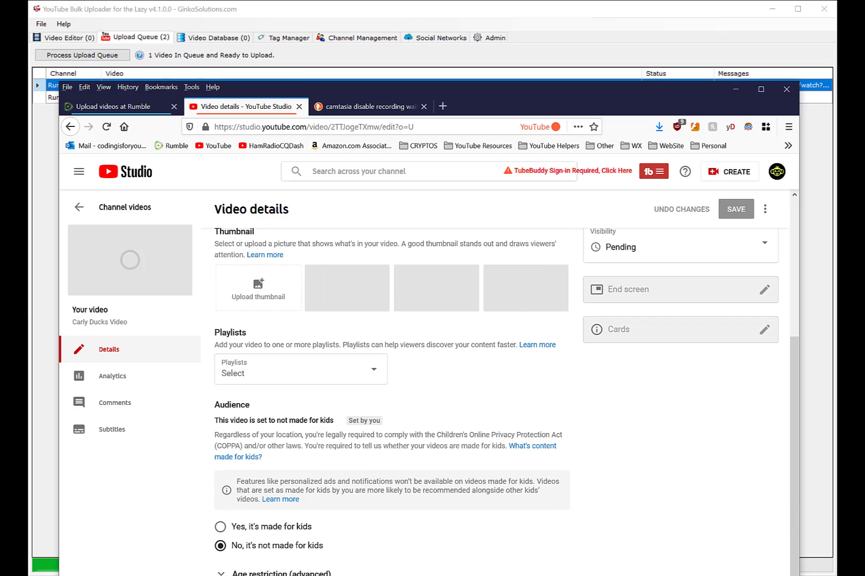
pyautogui.scroll(-4, 373, 512)
pyautogui.scroll(-3, 369, 521)
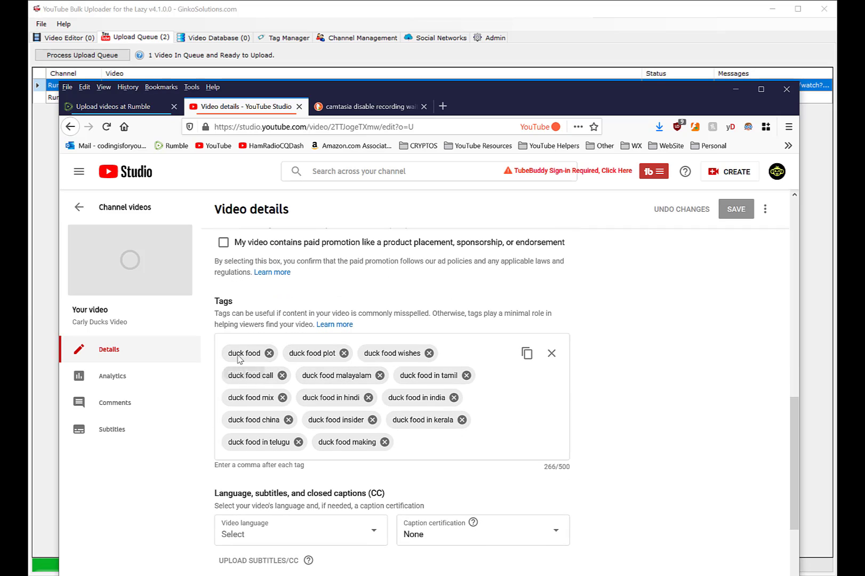
pyautogui.scroll(7, 413, 431)
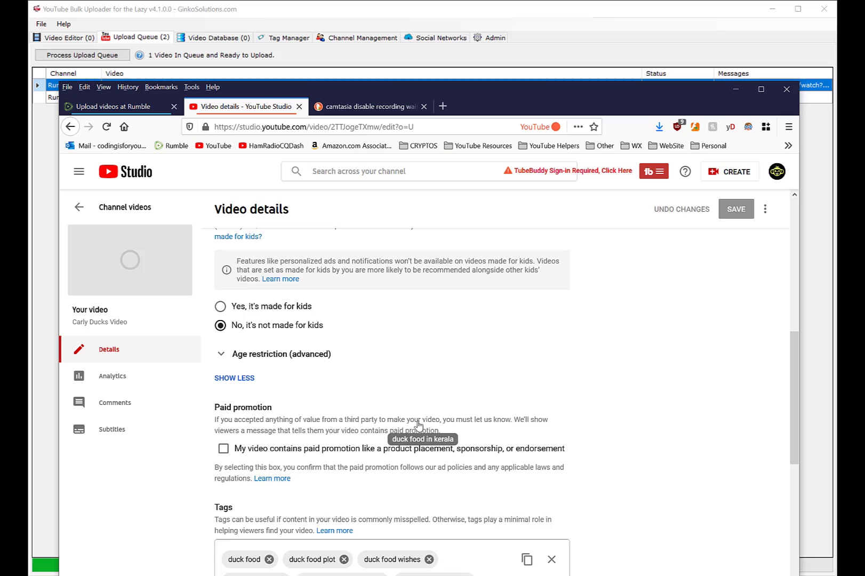
pyautogui.scroll(5, 418, 425)
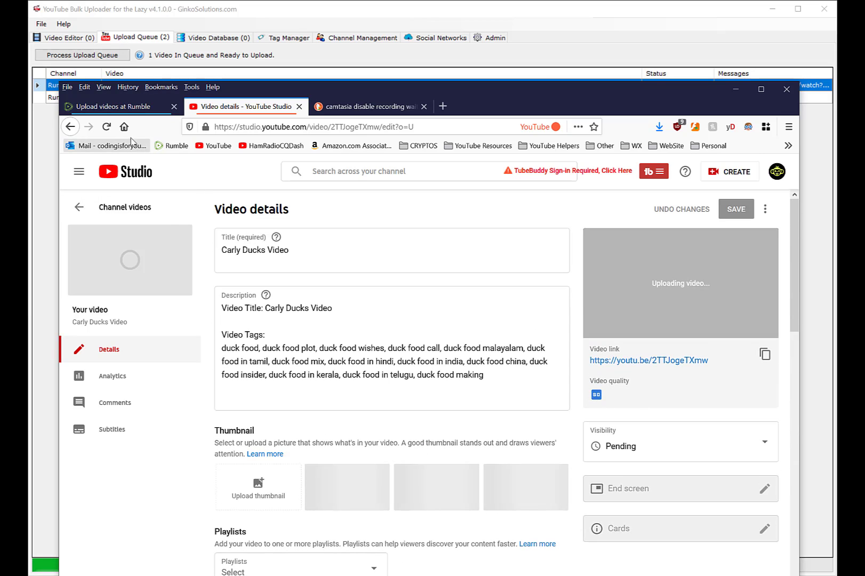
pyautogui.click(123, 107)
pyautogui.click(525, 473)
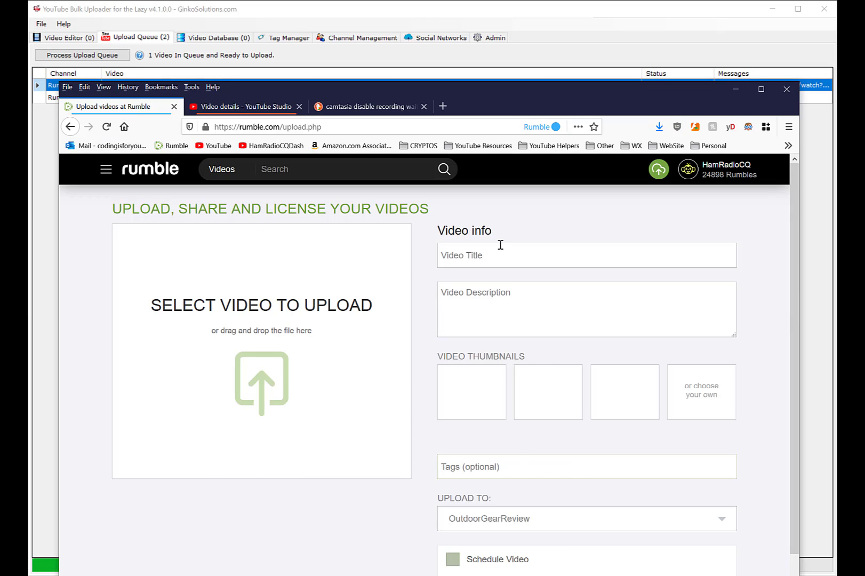
pyautogui.click(109, 212)
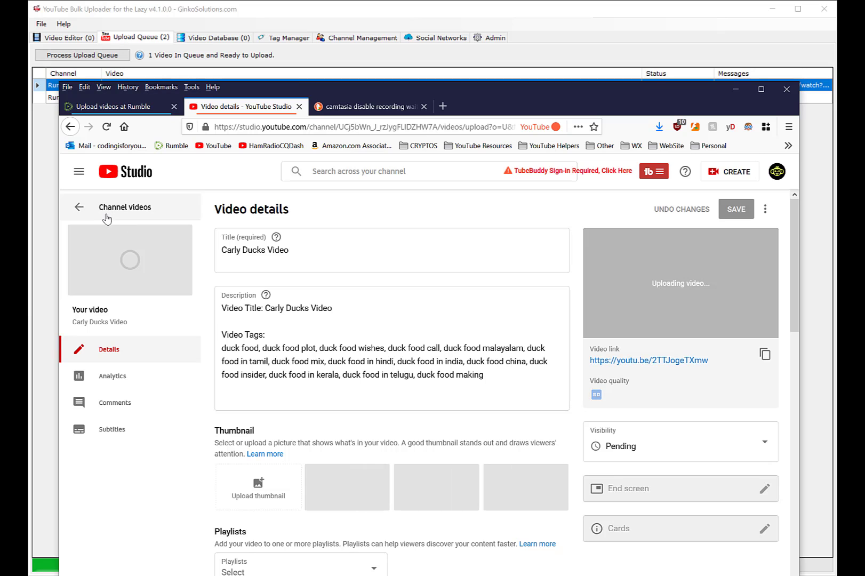
# - Move Firefox aside and minimize it so the full upload queue shows
pyautogui.moveTo(521, 102); pyautogui.dragTo(605, 353)
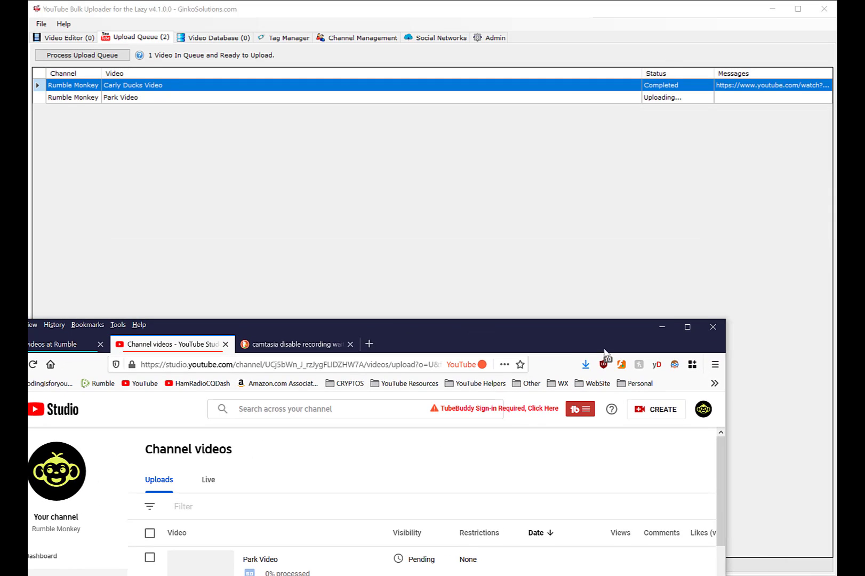
pyautogui.click(661, 328)
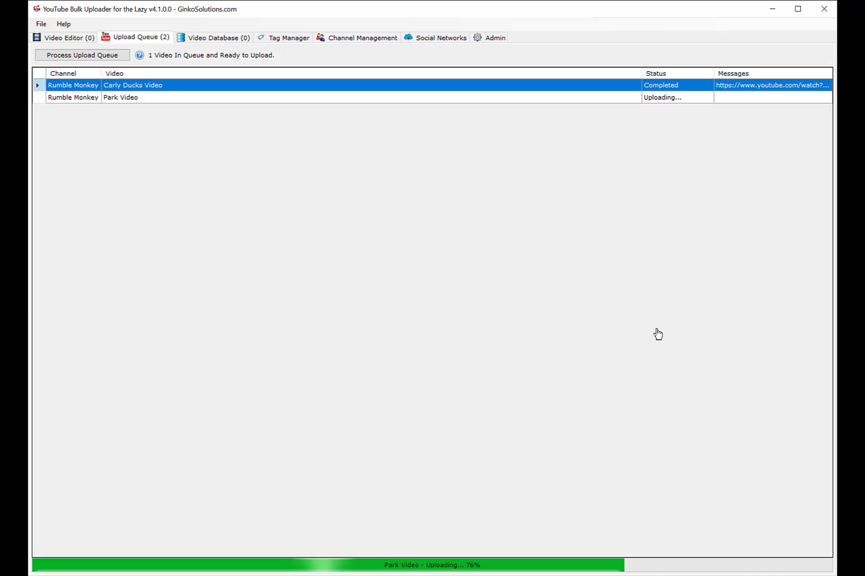